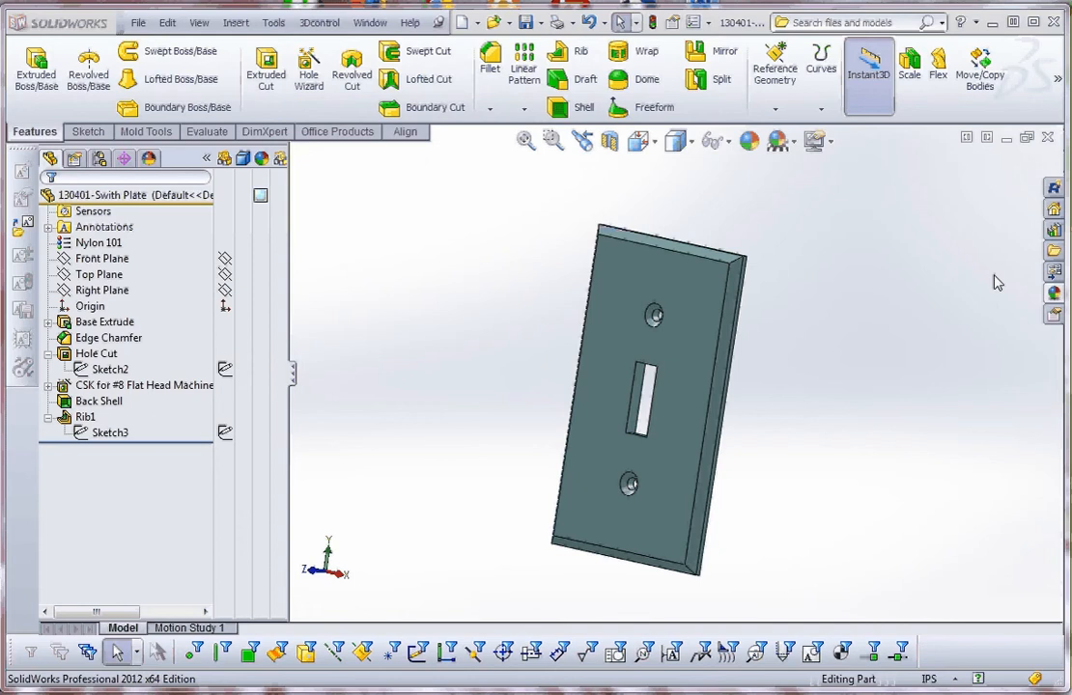
# Roll the switch plate model back to just after the Base Extrude feature.
pyautogui.moveTo(735, 440)
pyautogui.mouseDown(button='middle')
pyautogui.moveTo(652, 425)
pyautogui.moveTo(593, 452)
pyautogui.moveTo(634, 435)
pyautogui.moveTo(745, 435)
pyautogui.mouseUp(button='middle')
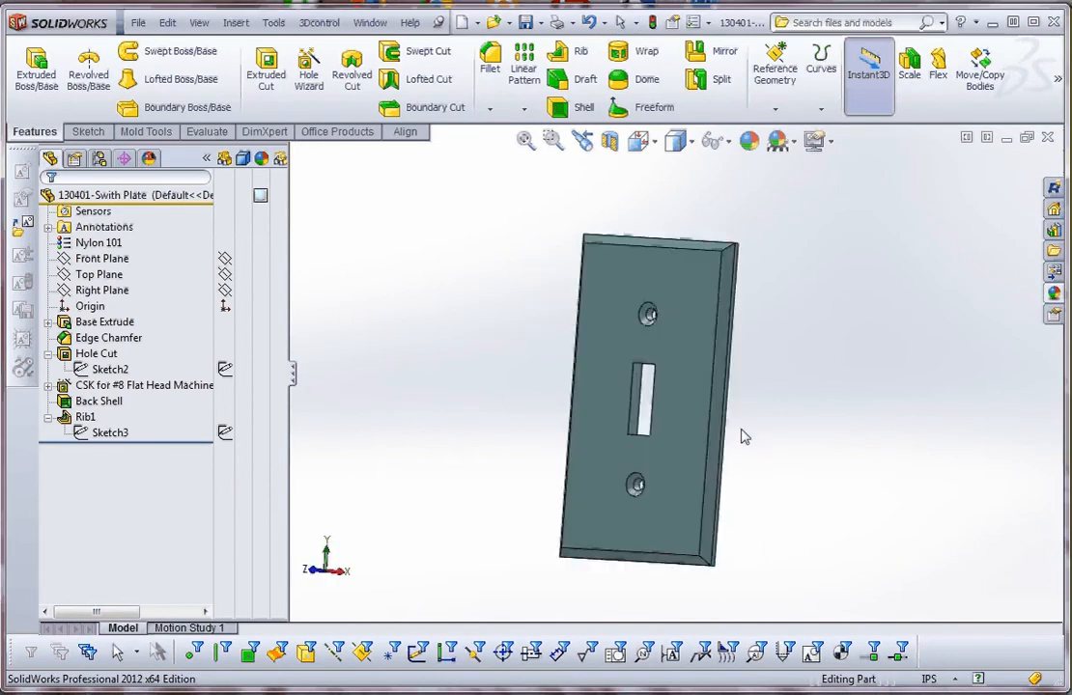
pyautogui.click(235, 437)
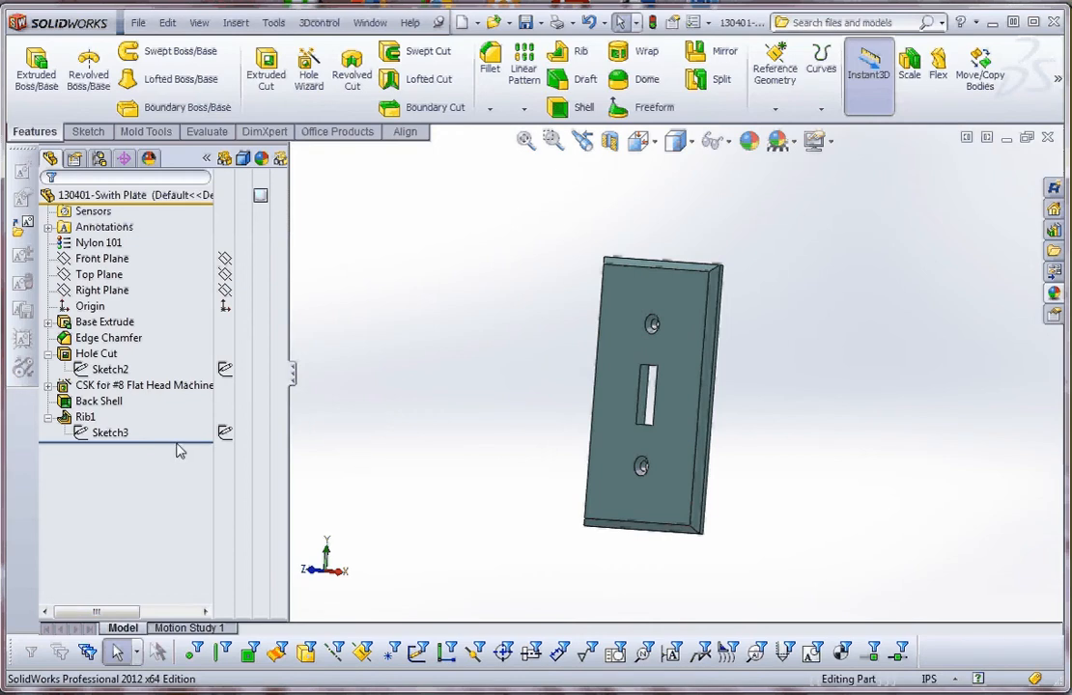
pyautogui.moveTo(184, 441); pyautogui.dragTo(189, 341)
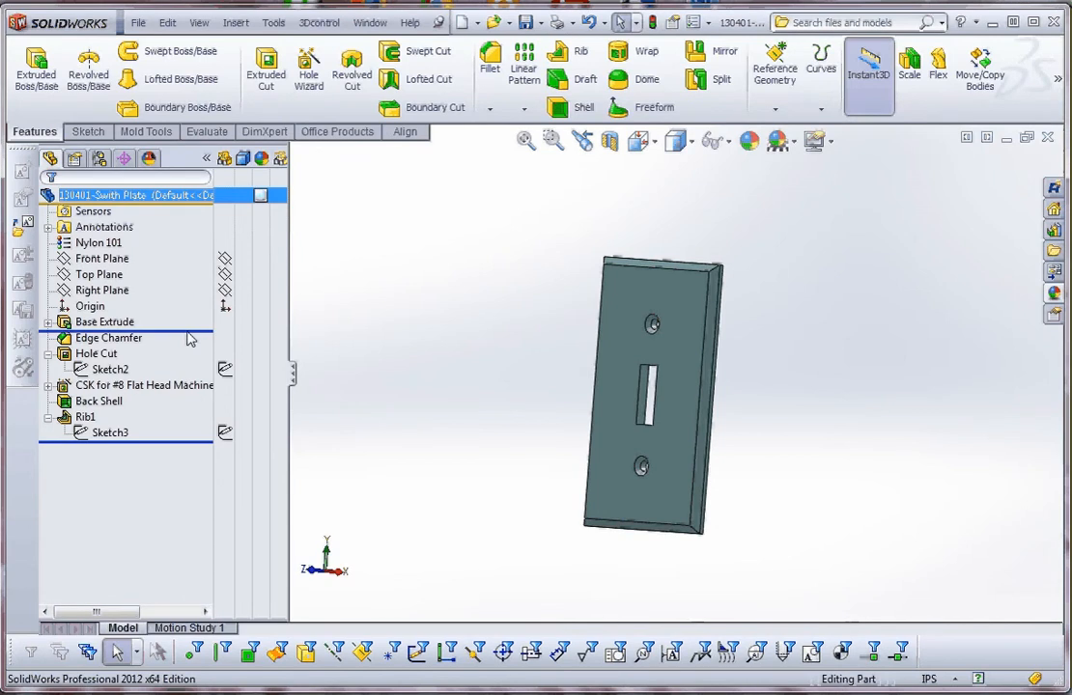
pyautogui.moveTo(187, 332)
pyautogui.mouseDown()
pyautogui.moveTo(167, 426)
pyautogui.moveTo(189, 337)
pyautogui.mouseUp()
pyautogui.click(203, 400)
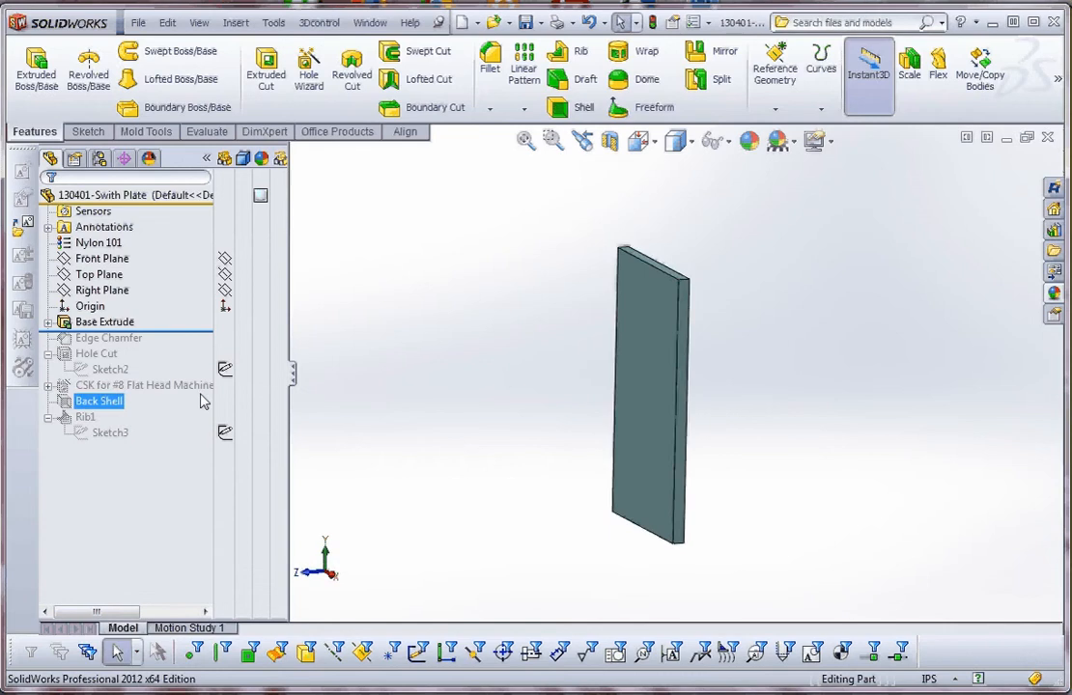
# Open the Base Extrude's sketch for editing, examine the rectangle's dimensions and relations, and exit the sketch.
pyautogui.click(47, 322)
pyautogui.rightClick(102, 337)
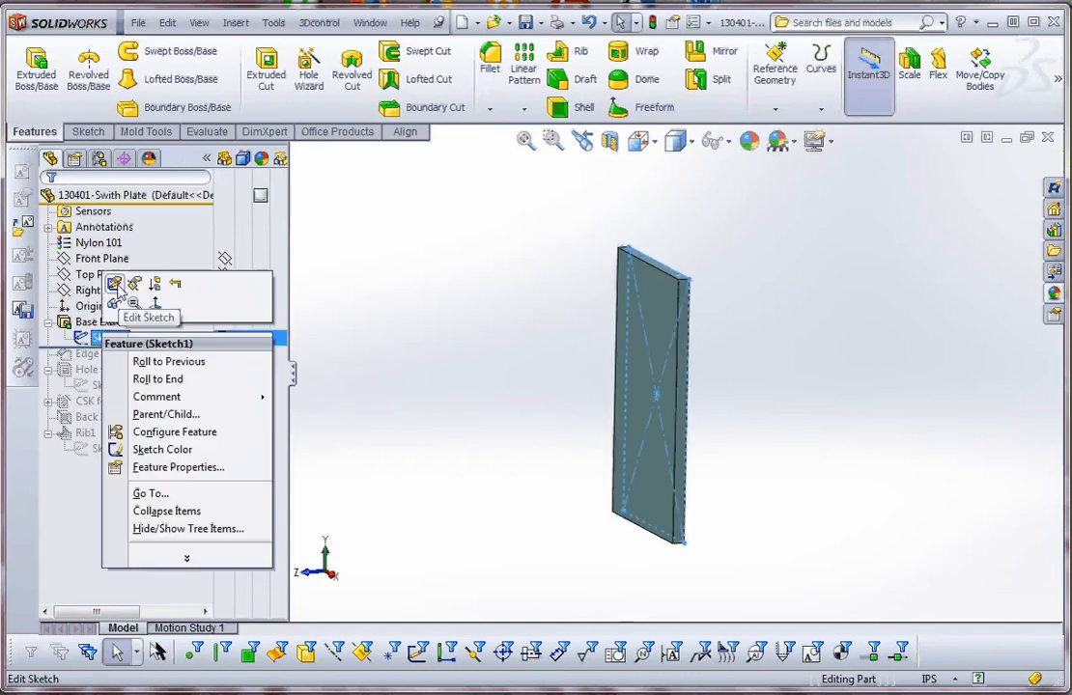
pyautogui.click(114, 284)
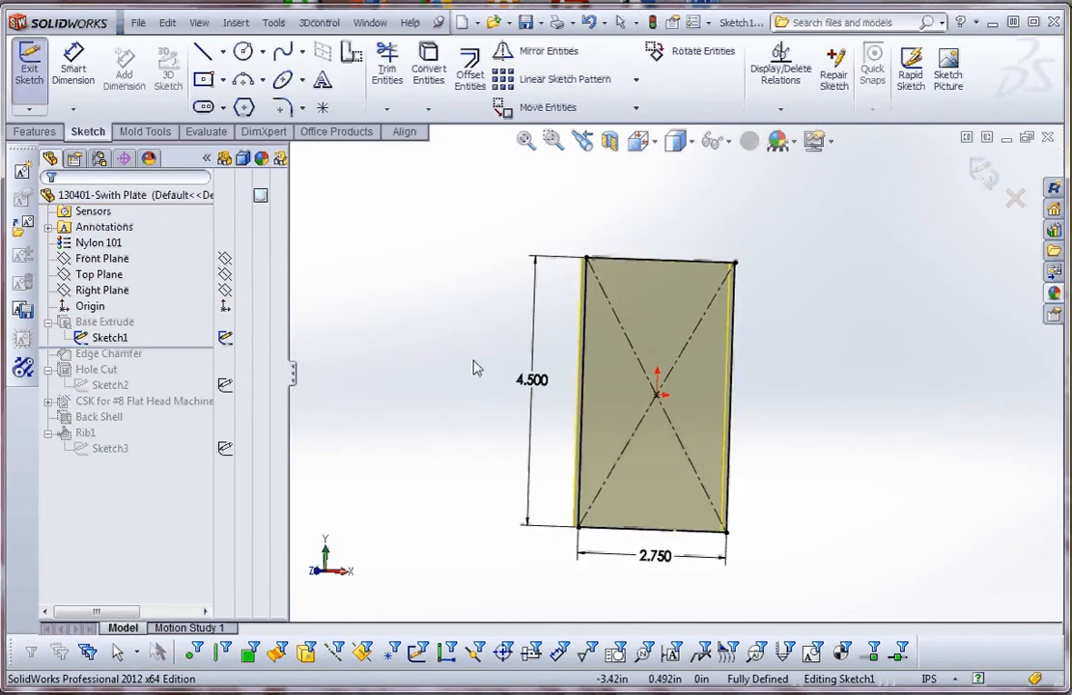
pyautogui.scroll(3, 666, 391)
pyautogui.scroll(-4, 669, 435)
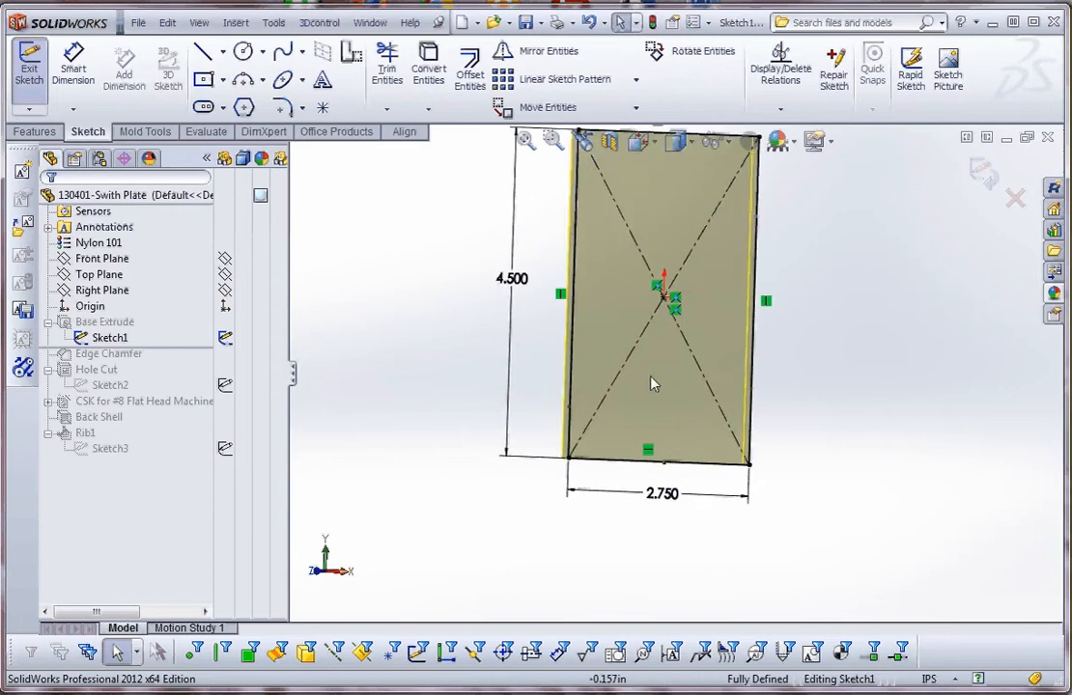
pyautogui.scroll(1, 651, 377)
pyautogui.scroll(-1, 646, 246)
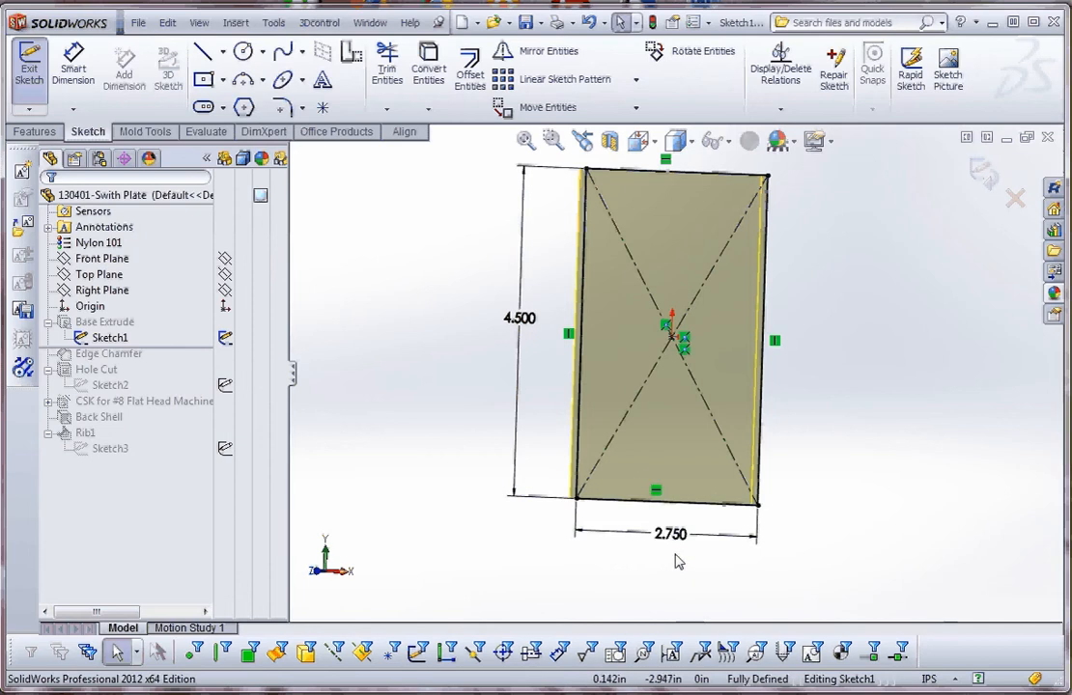
pyautogui.scroll(1, 689, 507)
pyautogui.scroll(-1, 676, 335)
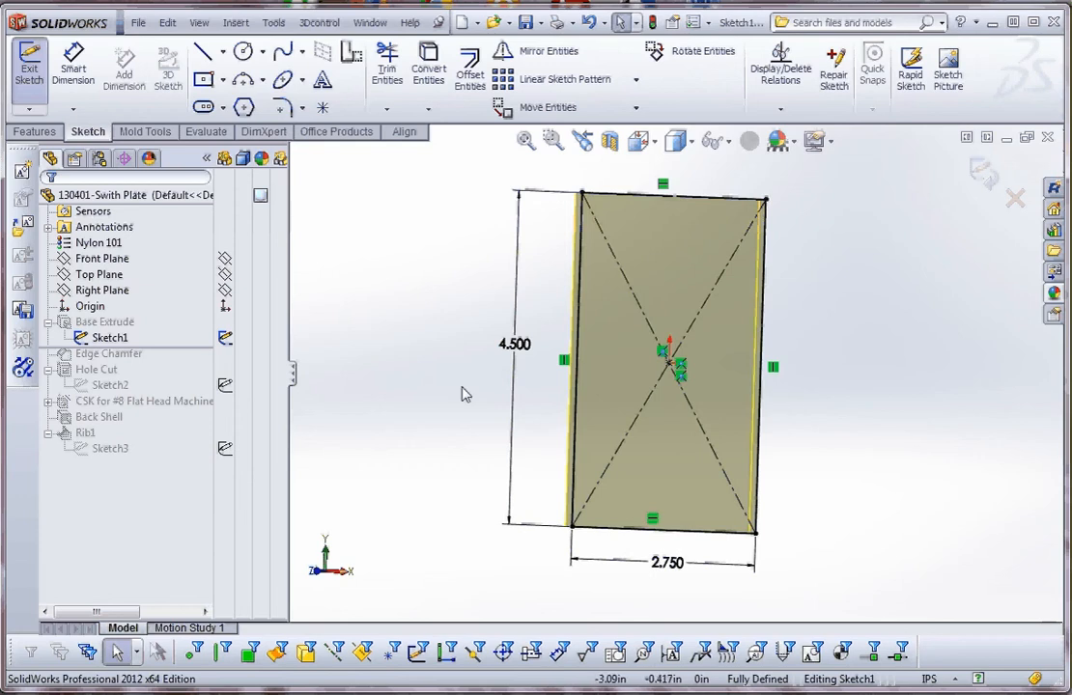
pyautogui.moveTo(436, 303)
pyautogui.mouseDown(button='middle')
pyautogui.moveTo(472, 309)
pyautogui.moveTo(500, 262)
pyautogui.mouseUp(button='middle')
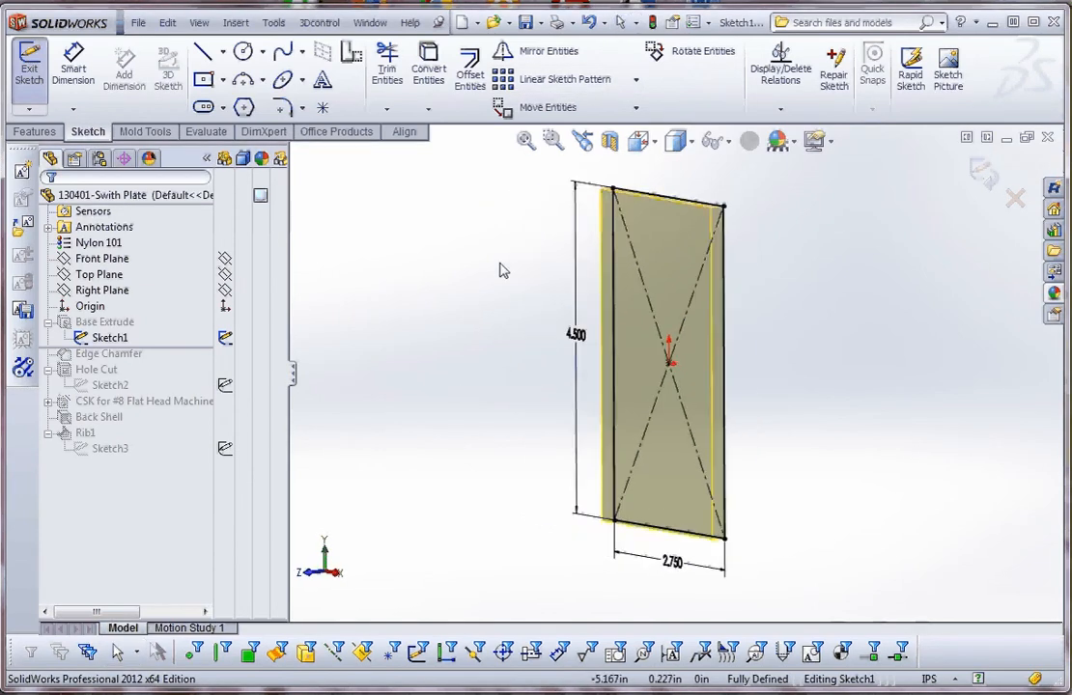
pyautogui.click(652, 23)
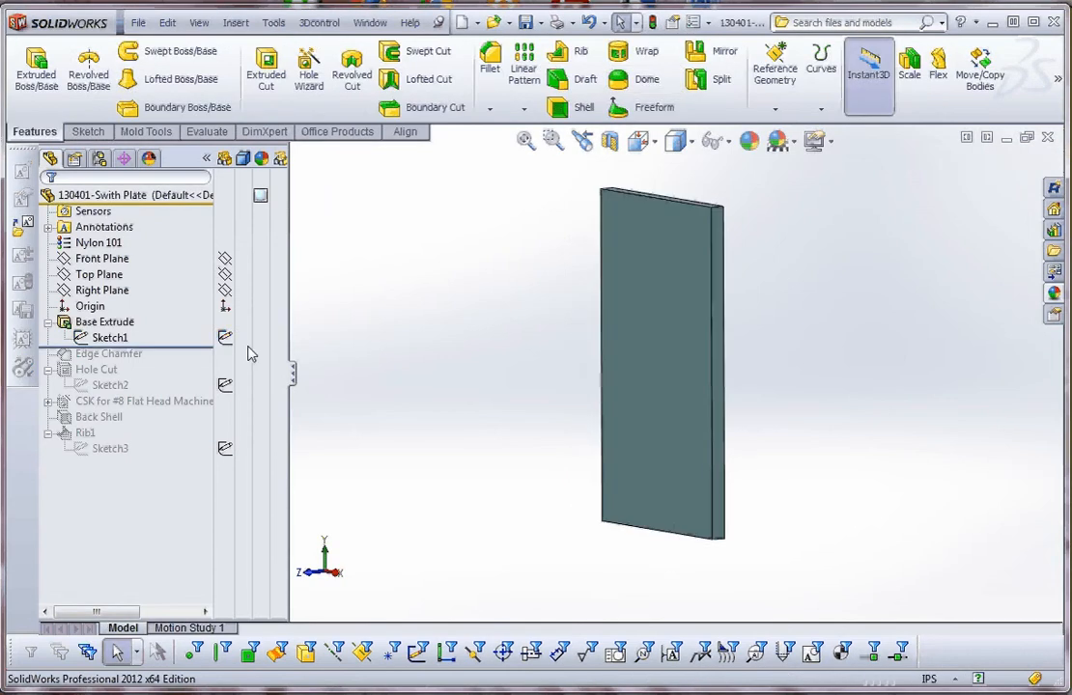
# Edit the Base Extrude feature and set its blind depth to 0.2 in.
pyautogui.rightClick(101, 321)
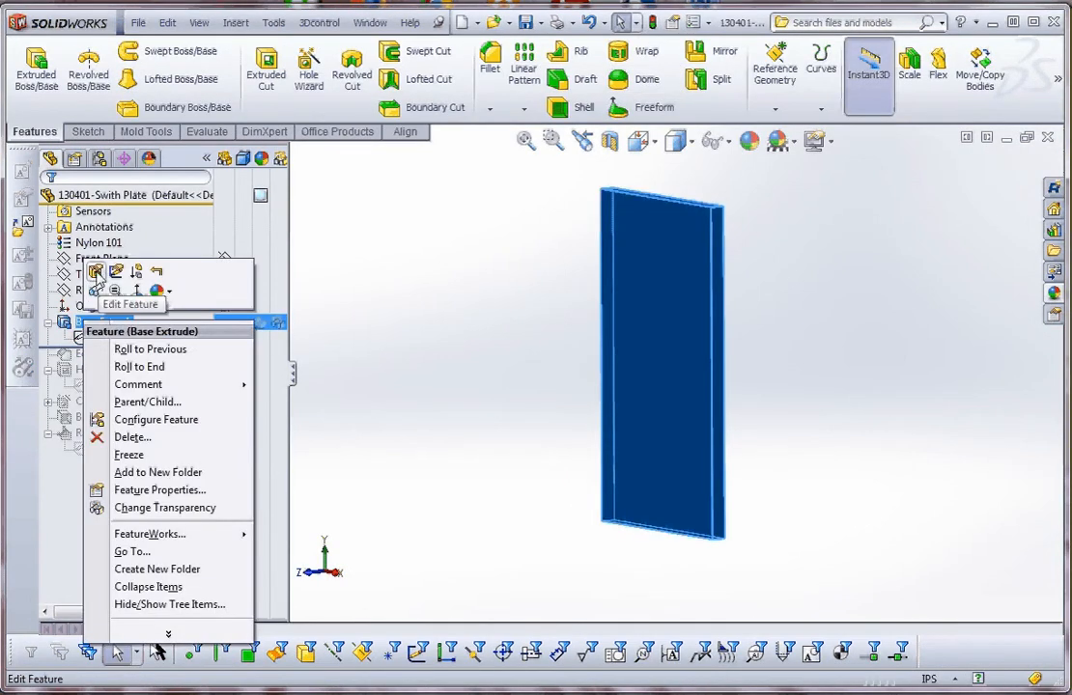
pyautogui.click(97, 272)
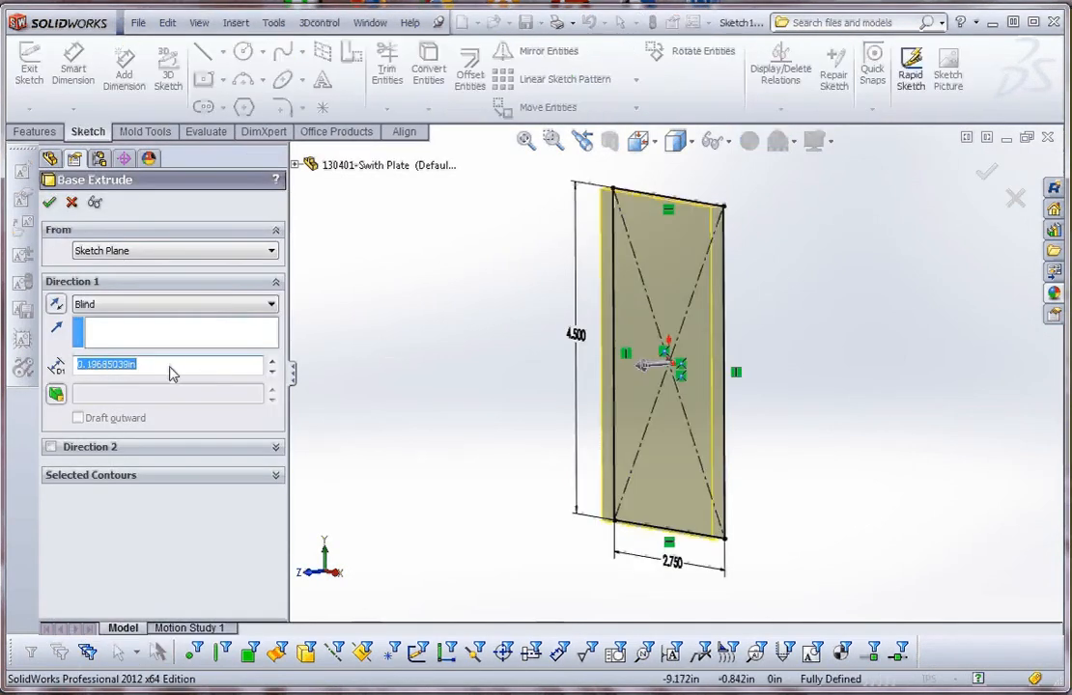
pyautogui.write('.2')
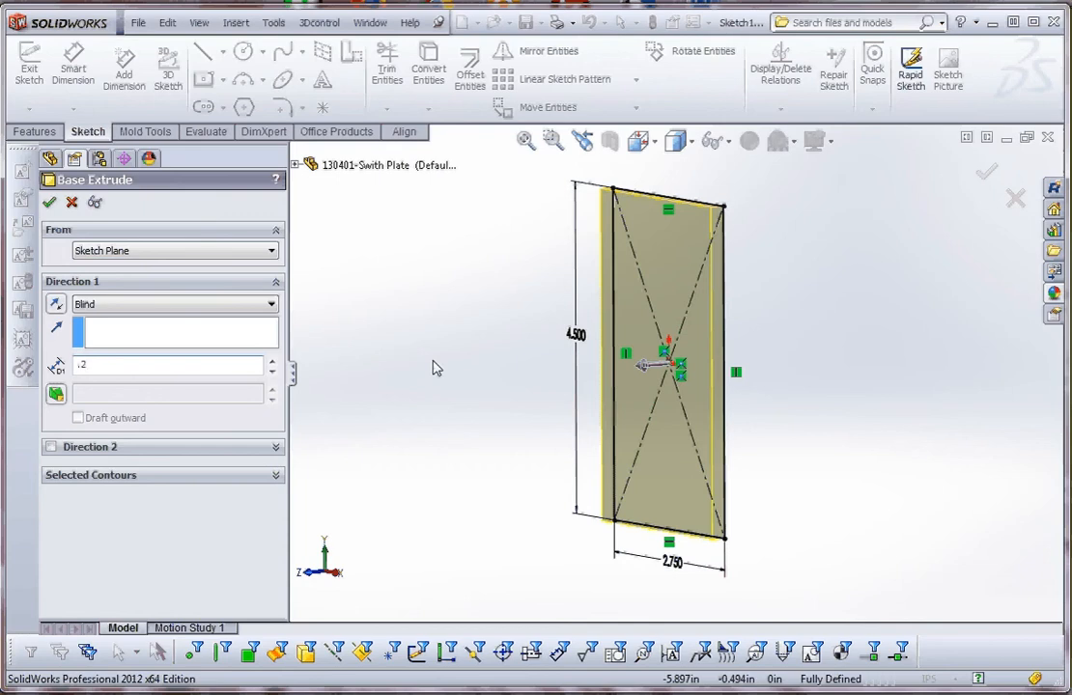
pyautogui.moveTo(474, 430); pyautogui.dragTo(538, 430, button='middle')
pyautogui.scroll(1, 541, 429)
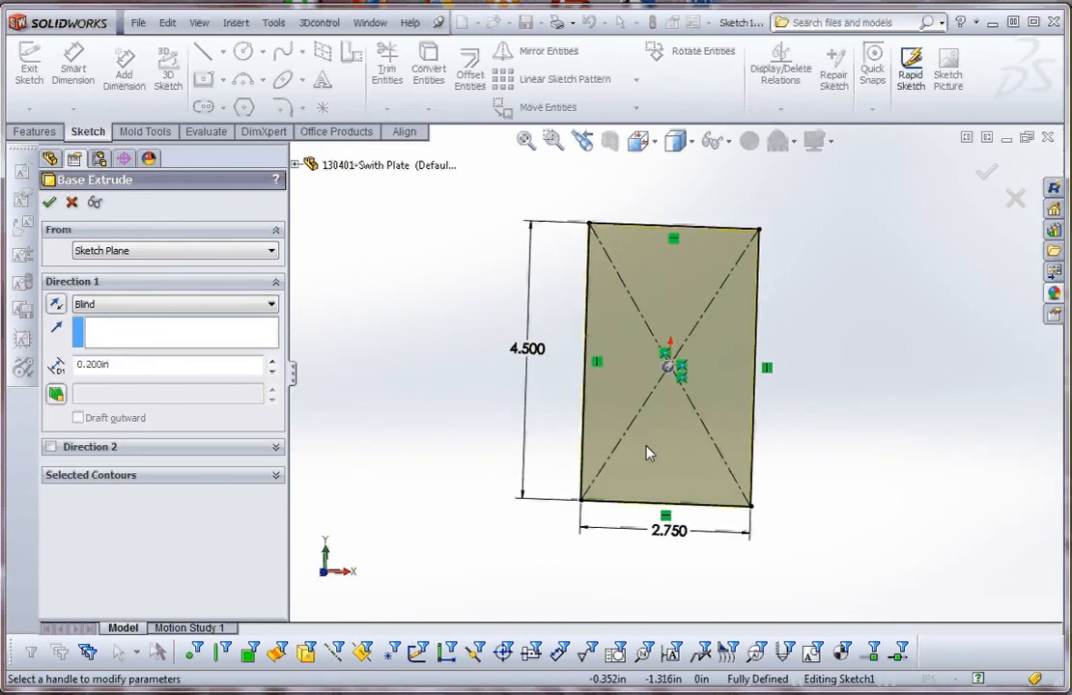
pyautogui.moveTo(832, 440)
pyautogui.mouseDown(button='middle')
pyautogui.moveTo(772, 457)
pyautogui.moveTo(789, 354)
pyautogui.mouseUp(button='middle')
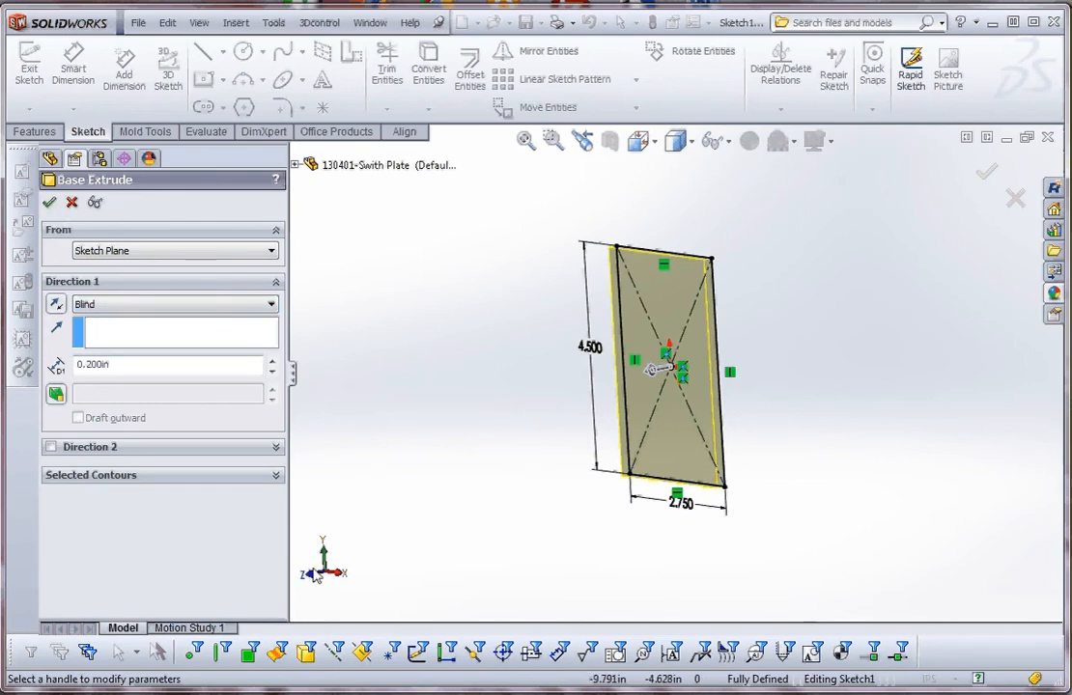
pyautogui.click(50, 203)
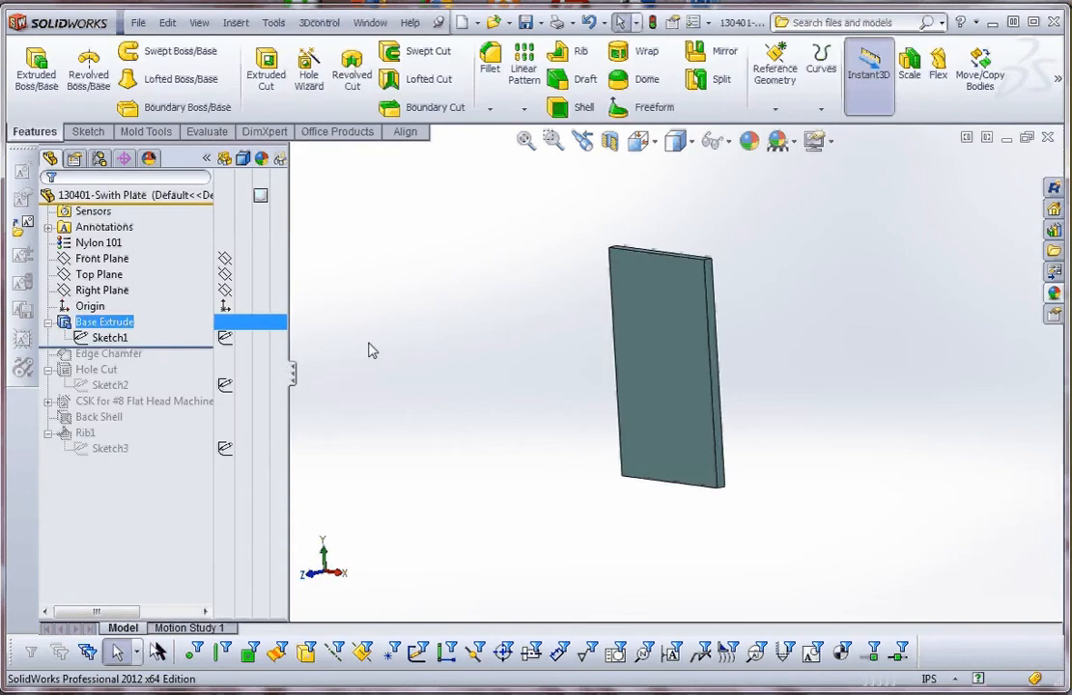
# Reopen the base rectangle's sketch to review how it is centred on the origin, and exit it.
pyautogui.click(106, 338)
pyautogui.rightClick(106, 338)
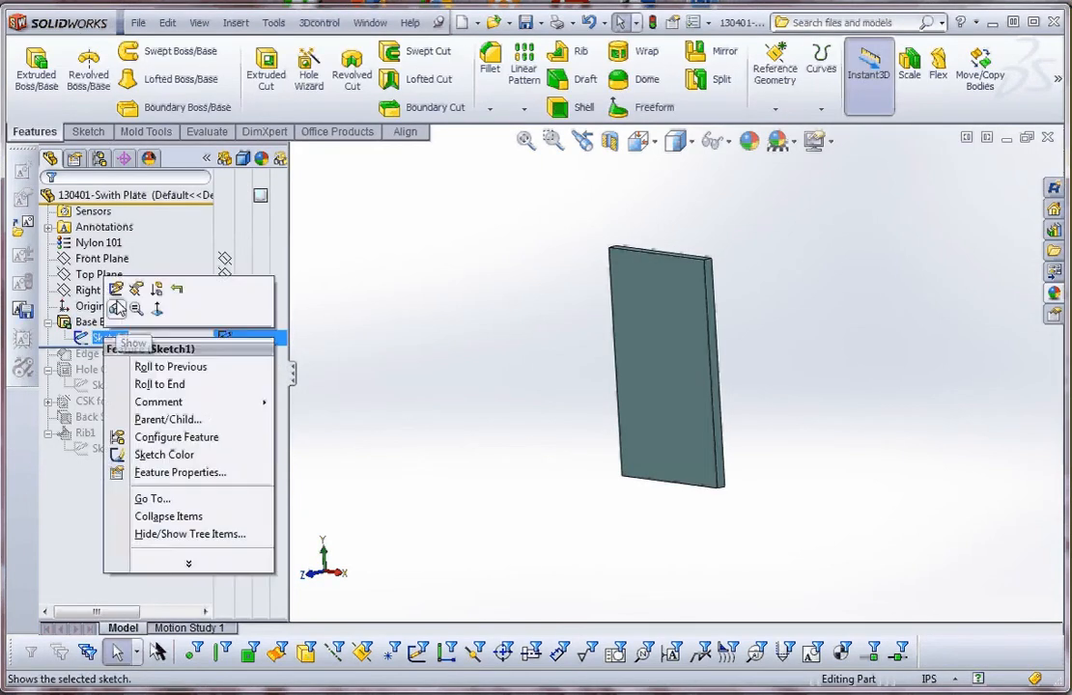
pyautogui.click(112, 306)
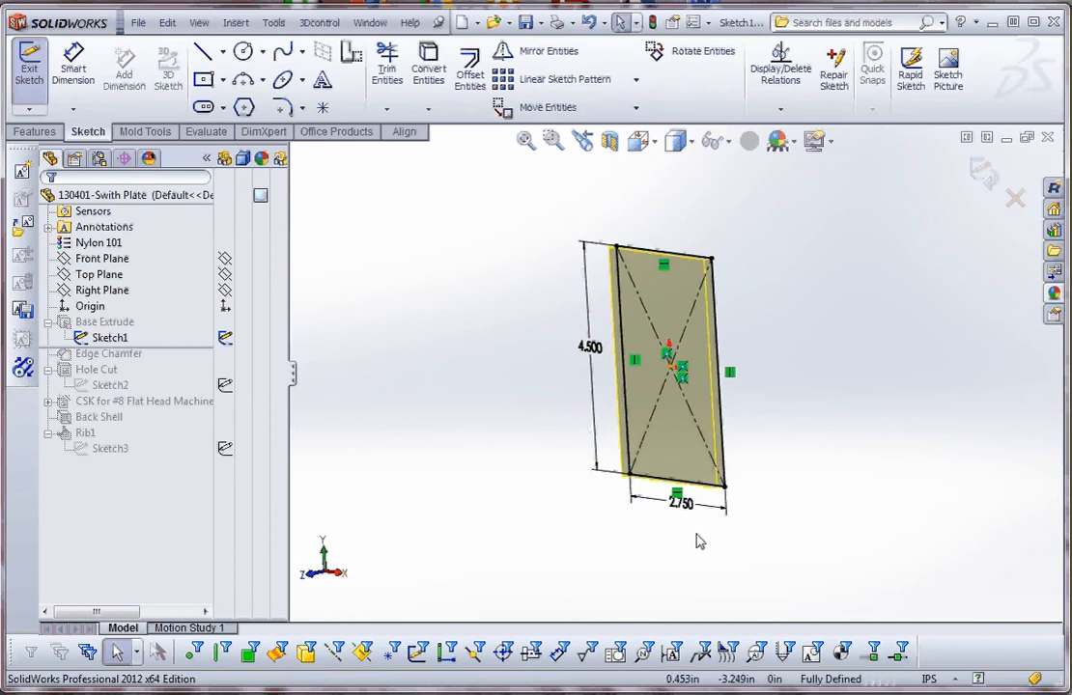
pyautogui.click(653, 23)
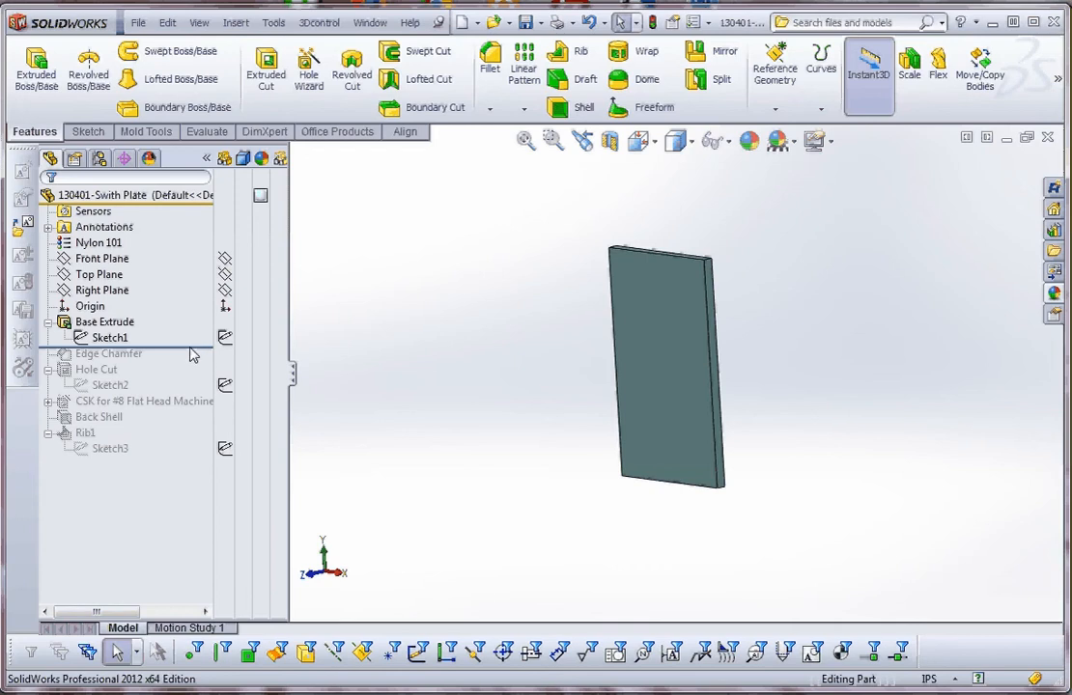
# Roll the model forward past Edge Chamfer and examine the chamfer's distance and angle dimensions on the plate edges.
pyautogui.moveTo(190, 350); pyautogui.dragTo(172, 363)
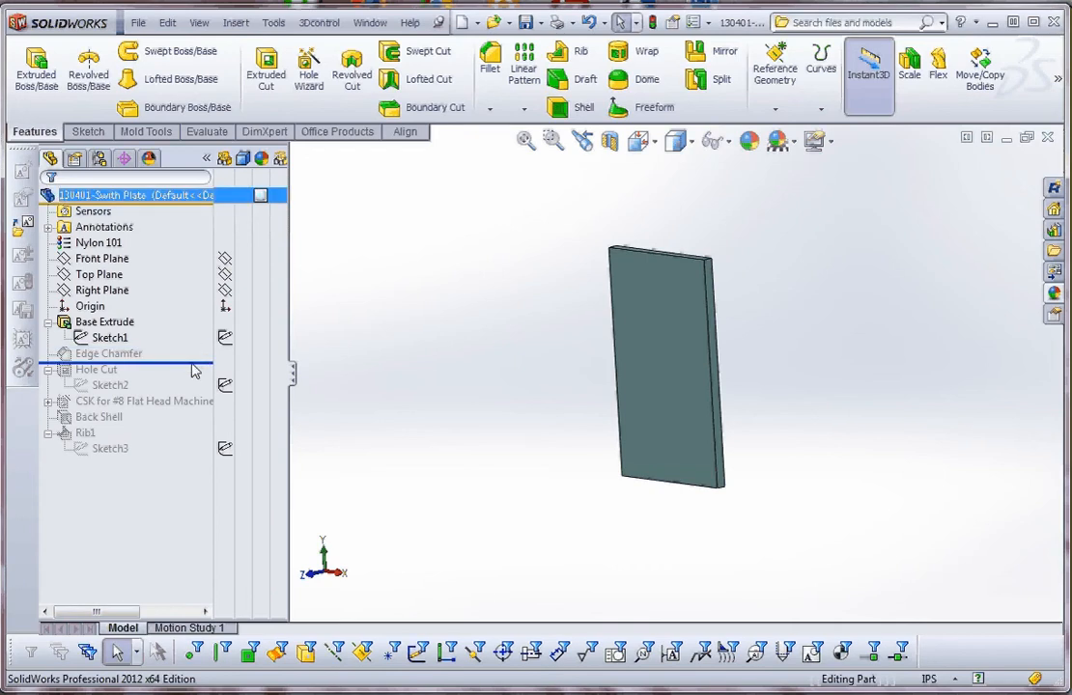
pyautogui.scroll(-4, 537, 393)
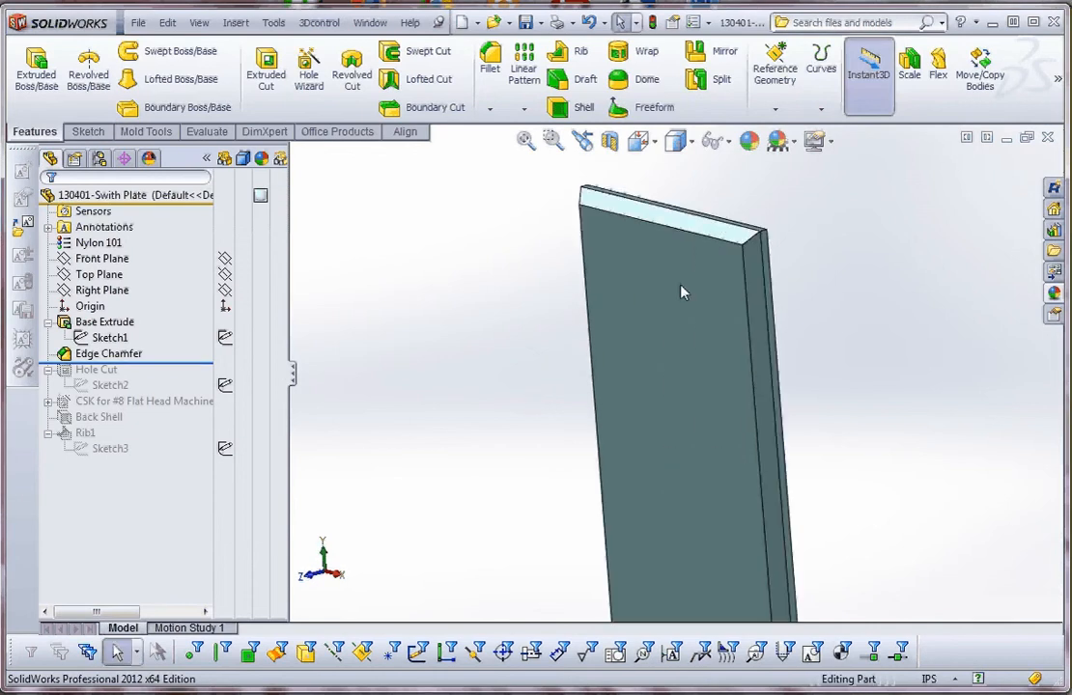
pyautogui.click(722, 229)
pyautogui.moveTo(790, 361); pyautogui.dragTo(859, 577, button='middle')
pyautogui.scroll(-4, 838, 523)
pyautogui.scroll(-2, 806, 503)
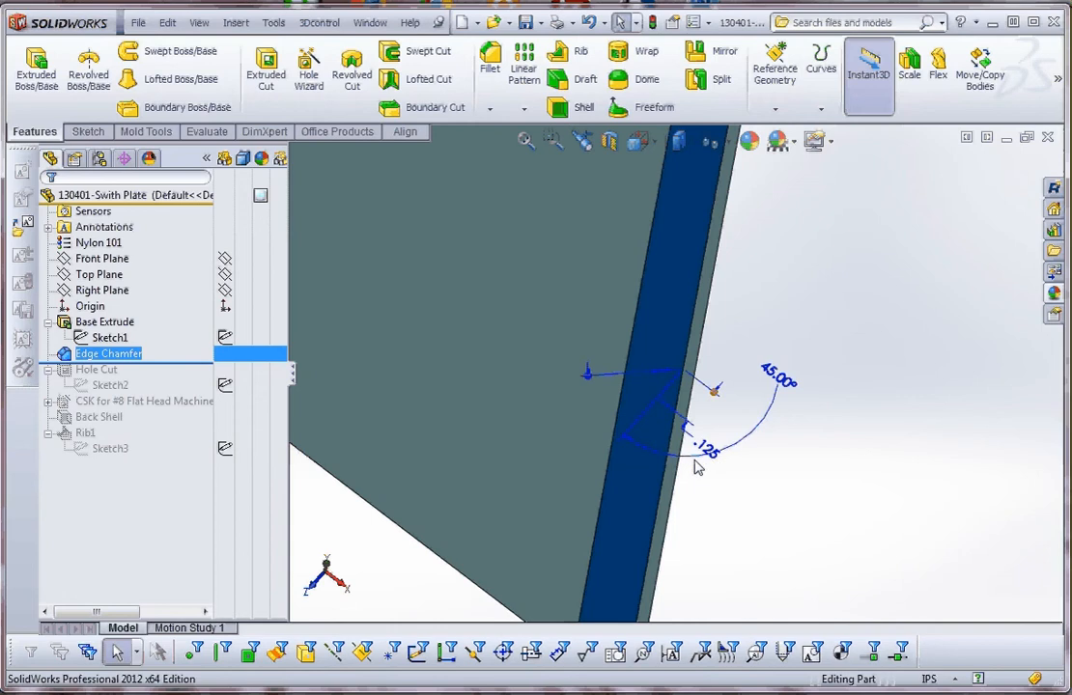
pyautogui.scroll(3, 745, 446)
pyautogui.moveTo(746, 452); pyautogui.dragTo(760, 376, button='middle')
pyautogui.scroll(3, 761, 426)
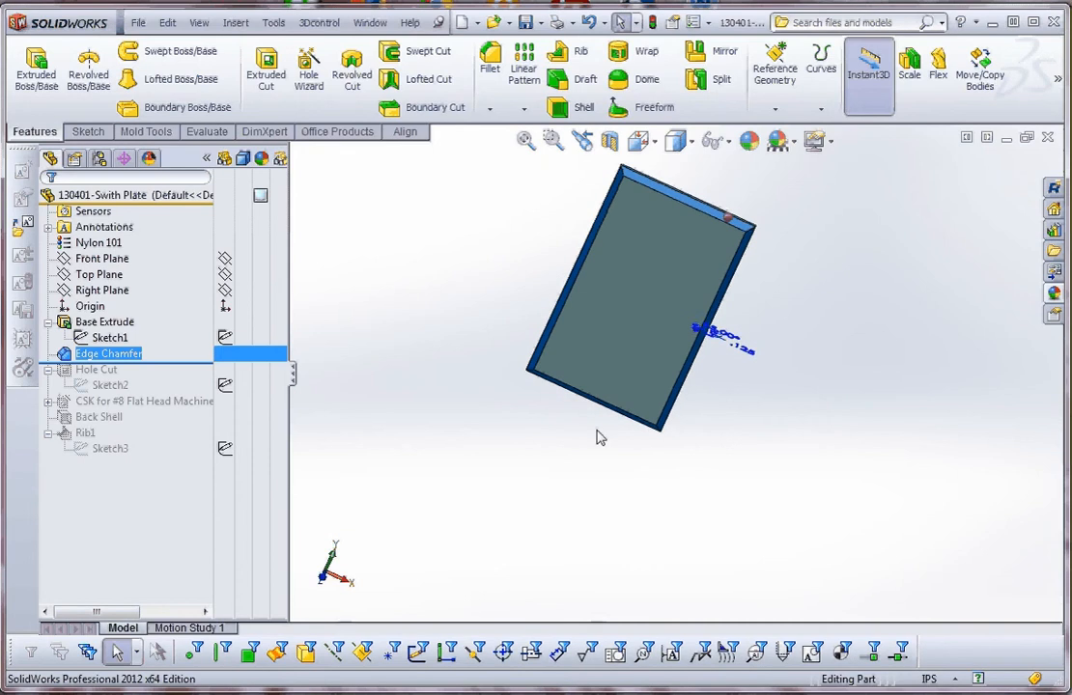
pyautogui.click(655, 26)
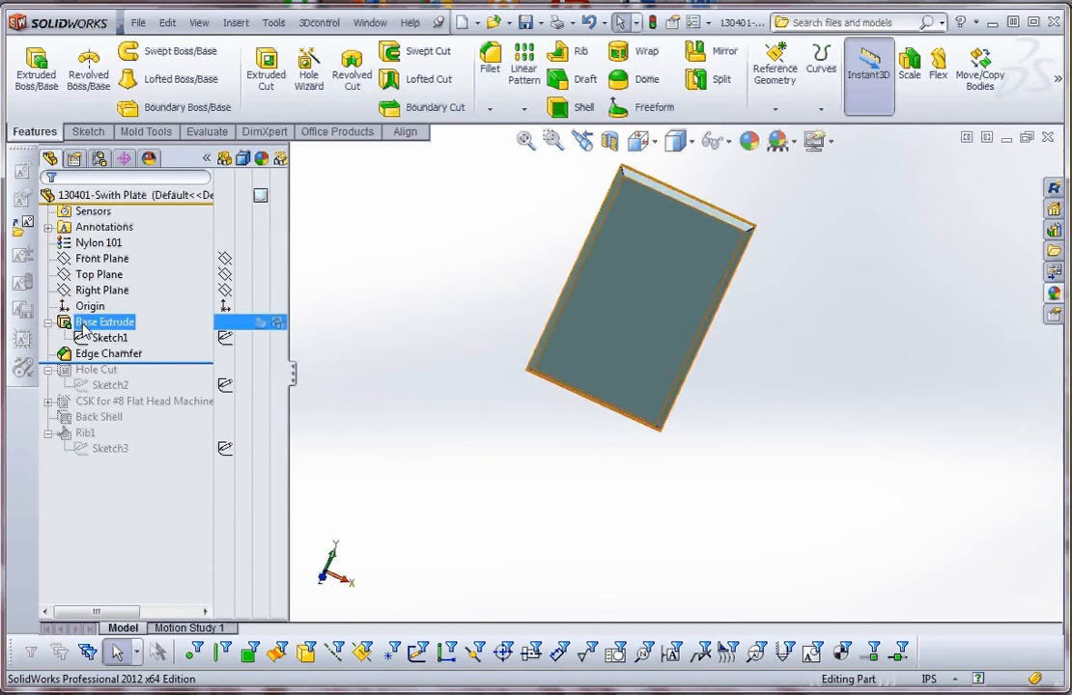
# Roll the model forward past Hole Cut and examine the dimensions in its switch opening sketch.
pyautogui.moveTo(185, 365); pyautogui.dragTo(189, 400)
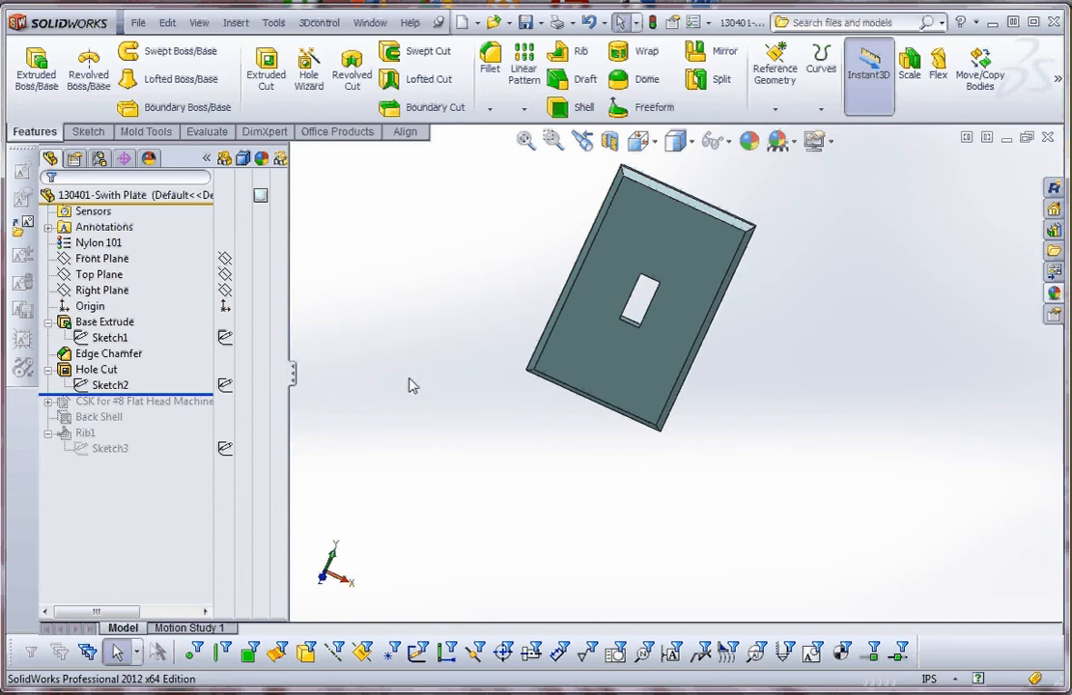
pyautogui.moveTo(511, 437)
pyautogui.mouseDown(button='middle')
pyautogui.moveTo(333, 403)
pyautogui.moveTo(359, 433)
pyautogui.moveTo(471, 380)
pyautogui.mouseUp(button='middle')
pyautogui.click(109, 386)
pyautogui.rightClick(109, 385)
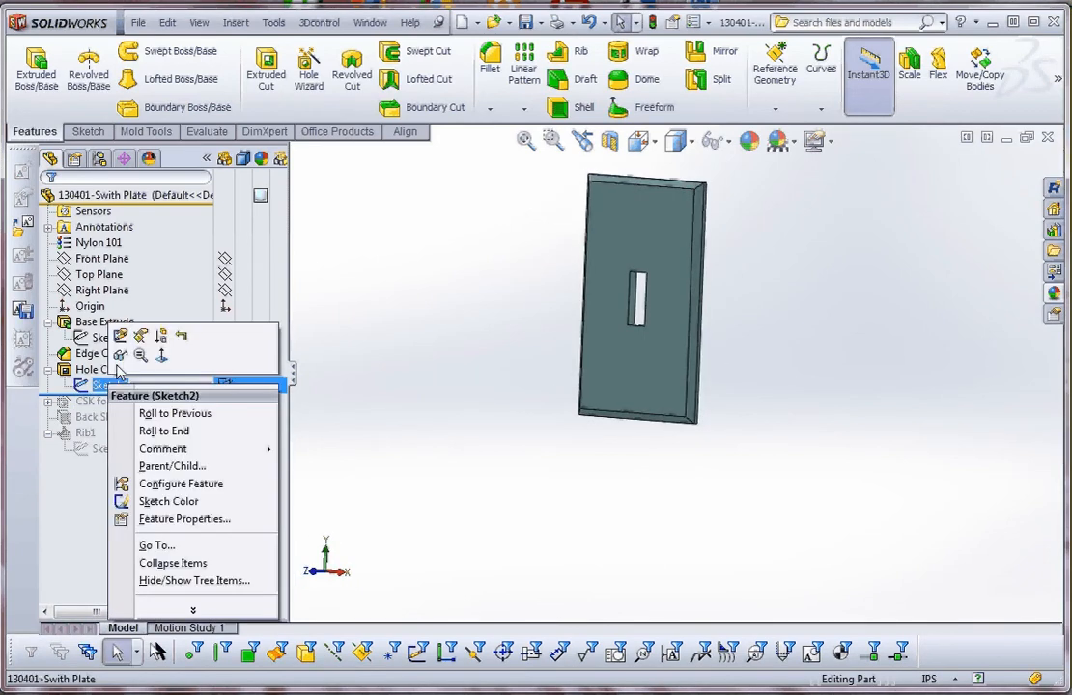
pyautogui.click(115, 337)
pyautogui.scroll(-4, 566, 262)
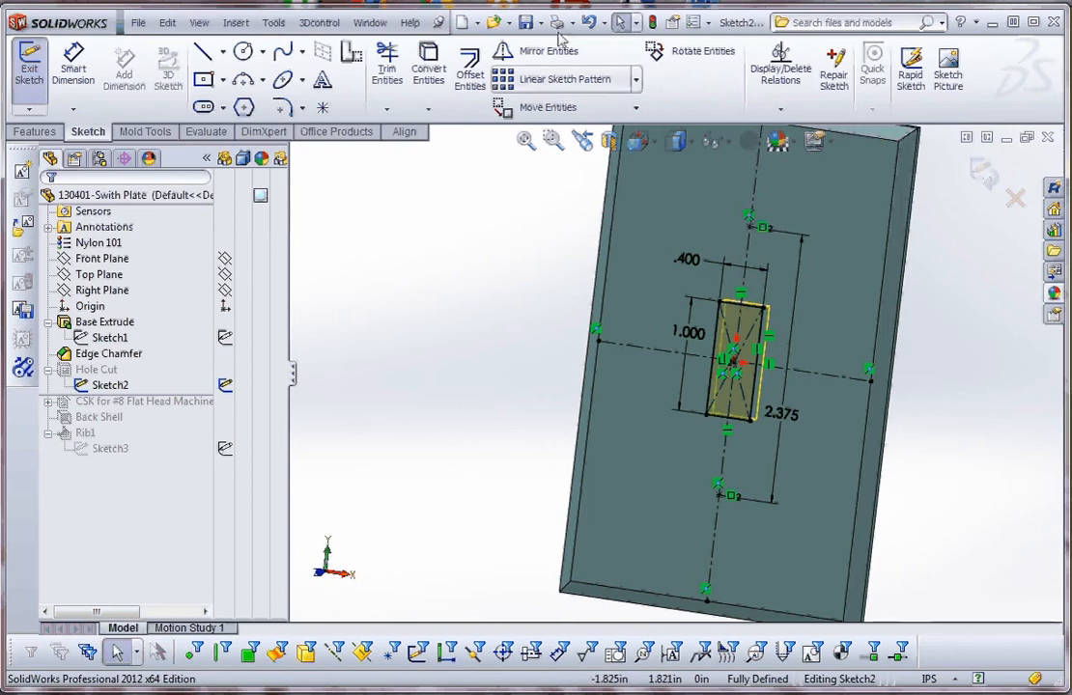
pyautogui.click(655, 23)
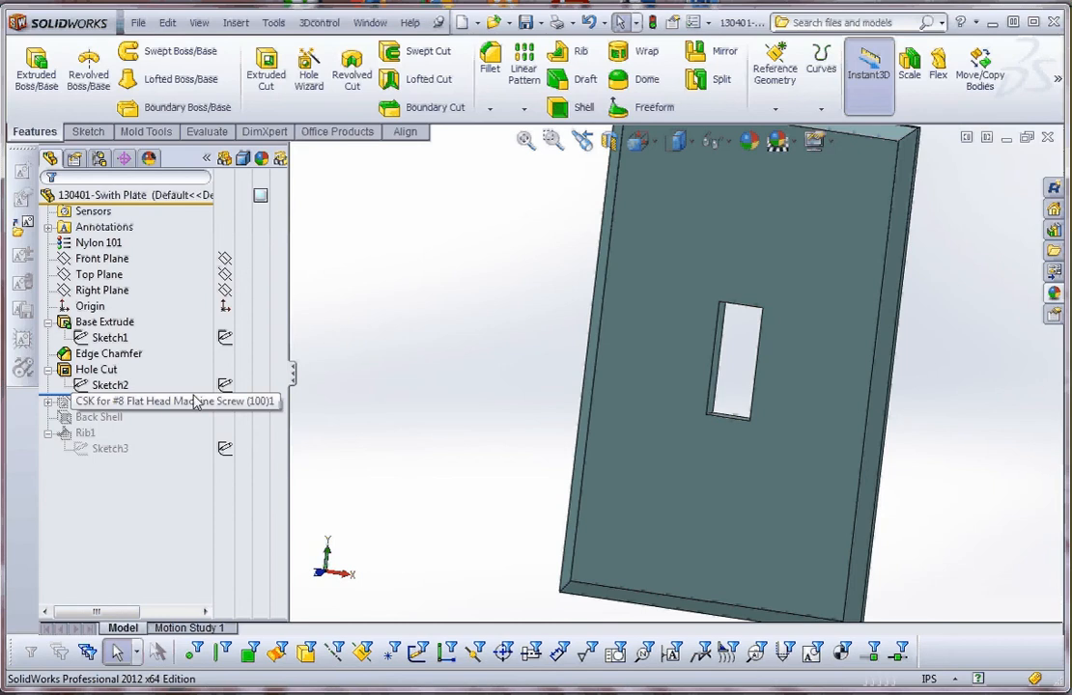
# Roll the model forward past the #8 countersunk screw holes and highlight each restored feature in turn to review it.
pyautogui.moveTo(195, 398); pyautogui.dragTo(192, 423)
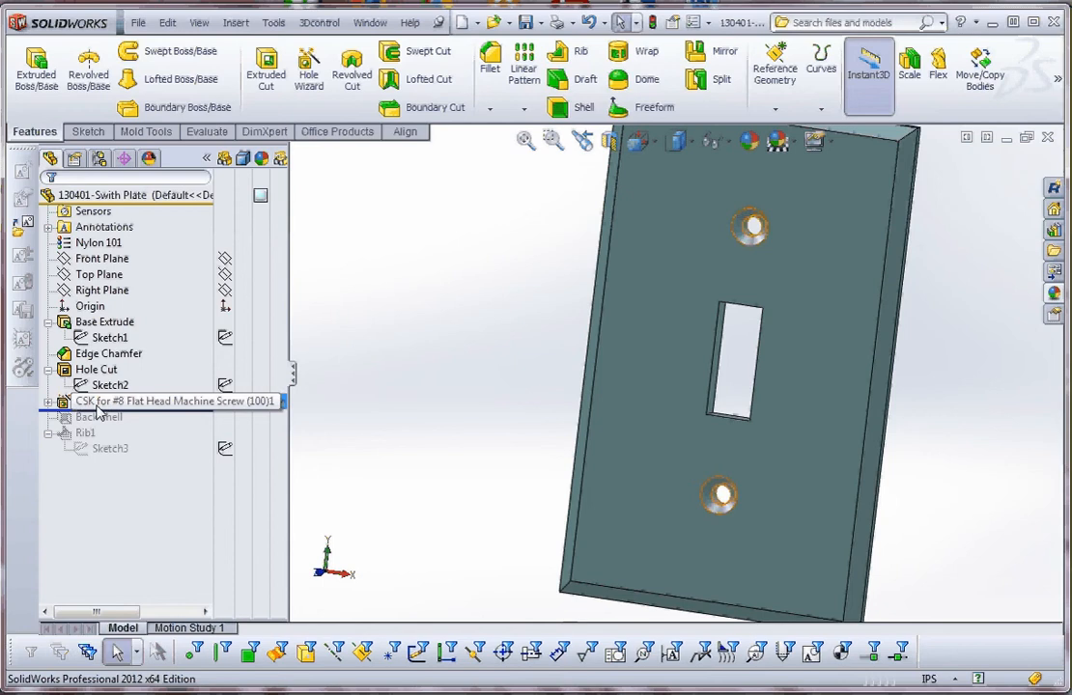
pyautogui.click(68, 324)
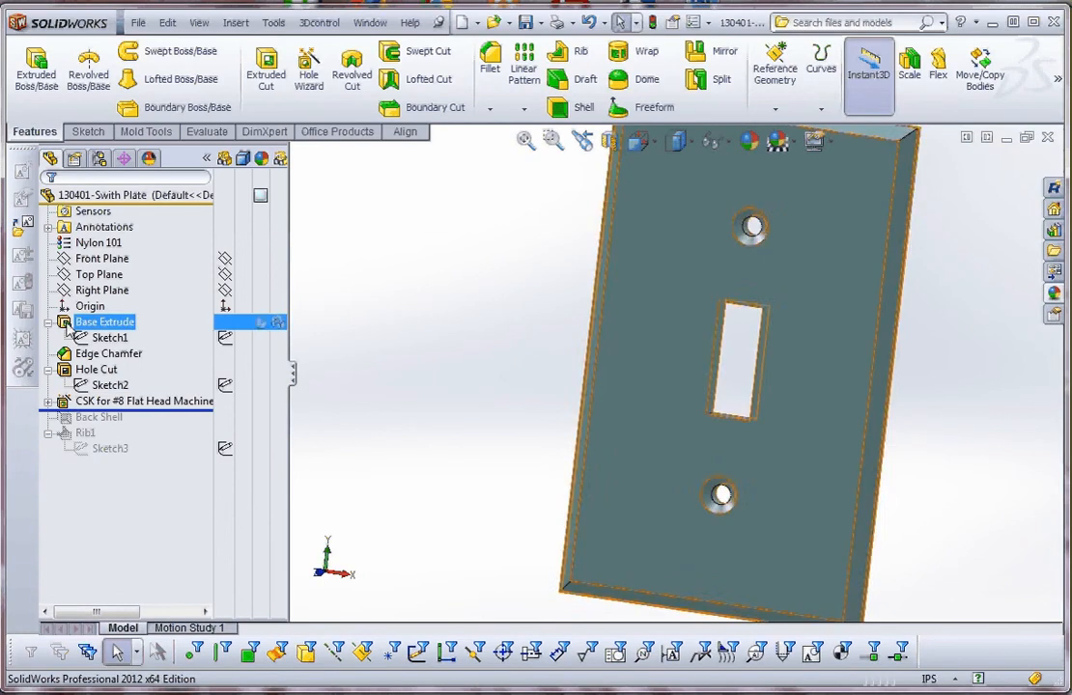
pyautogui.click(68, 353)
pyautogui.click(66, 371)
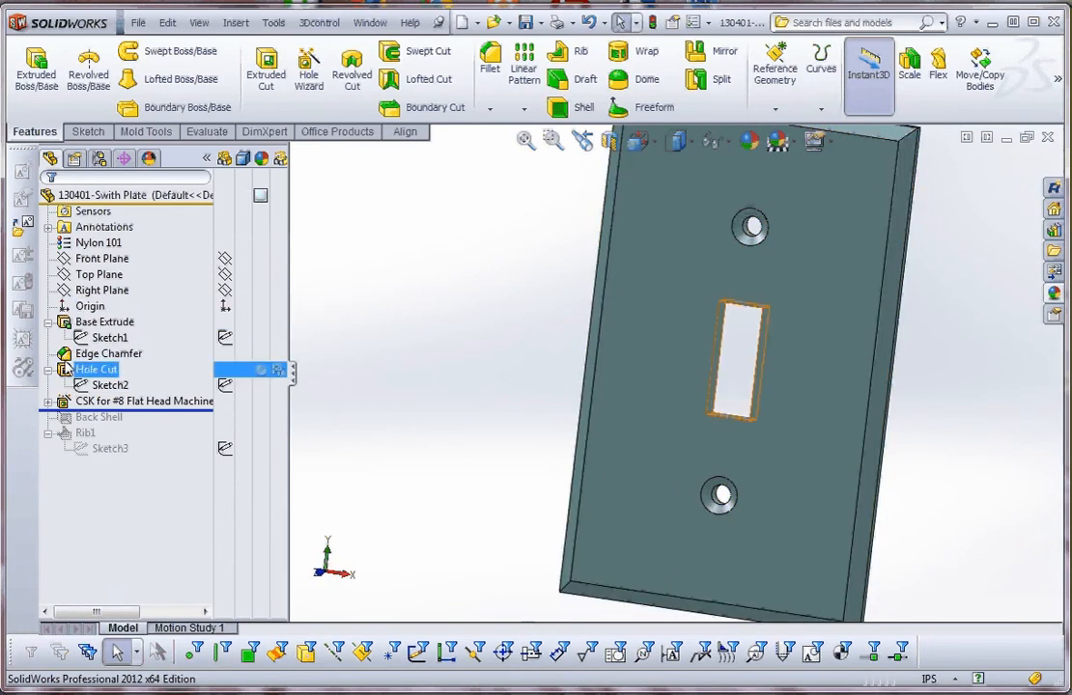
pyautogui.click(68, 401)
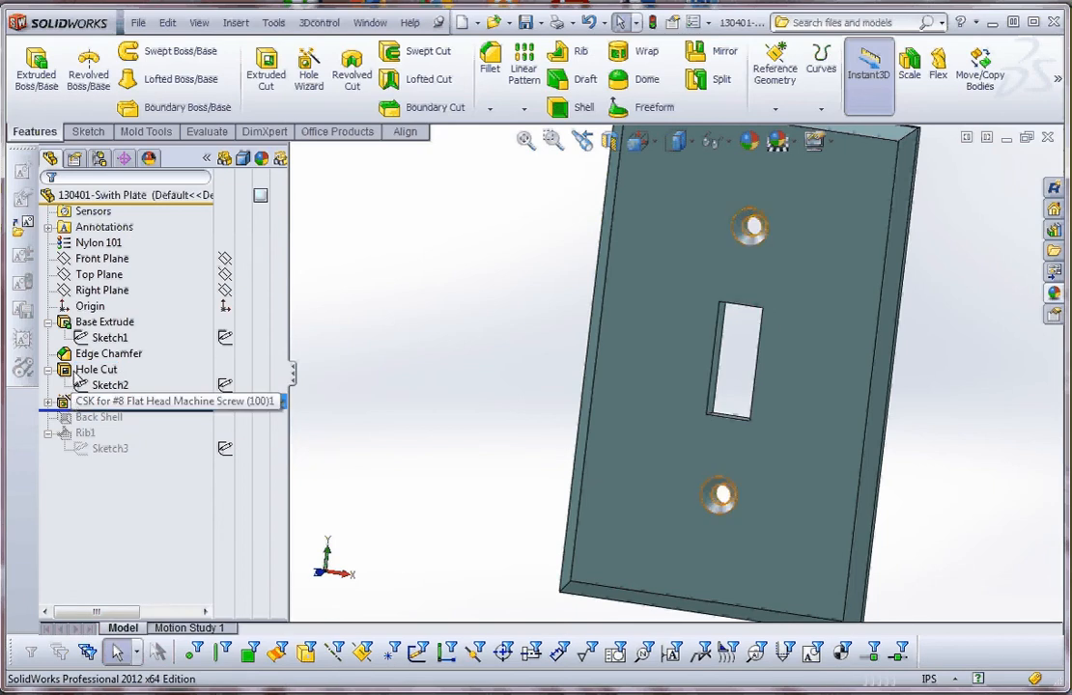
pyautogui.click(68, 325)
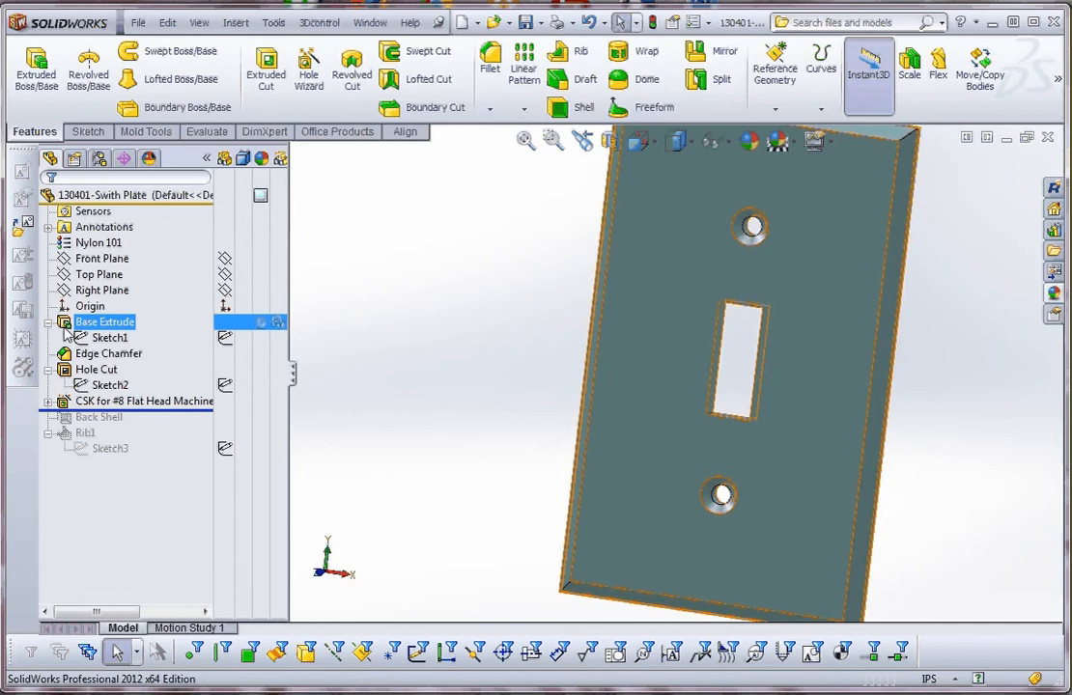
pyautogui.click(65, 370)
pyautogui.click(67, 356)
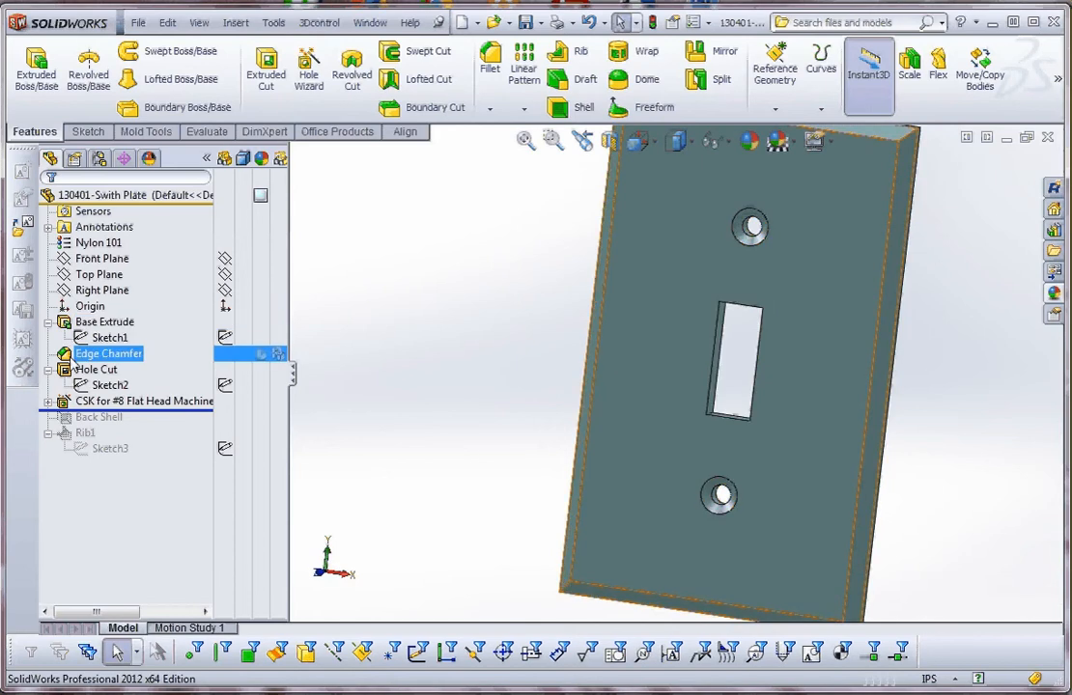
# Highlight Hole Cut, Edge Chamfer and the #8 countersunk screw holes in turn to compare their geometry on the plate.
pyautogui.click(66, 371)
pyautogui.click(68, 356)
pyautogui.click(66, 370)
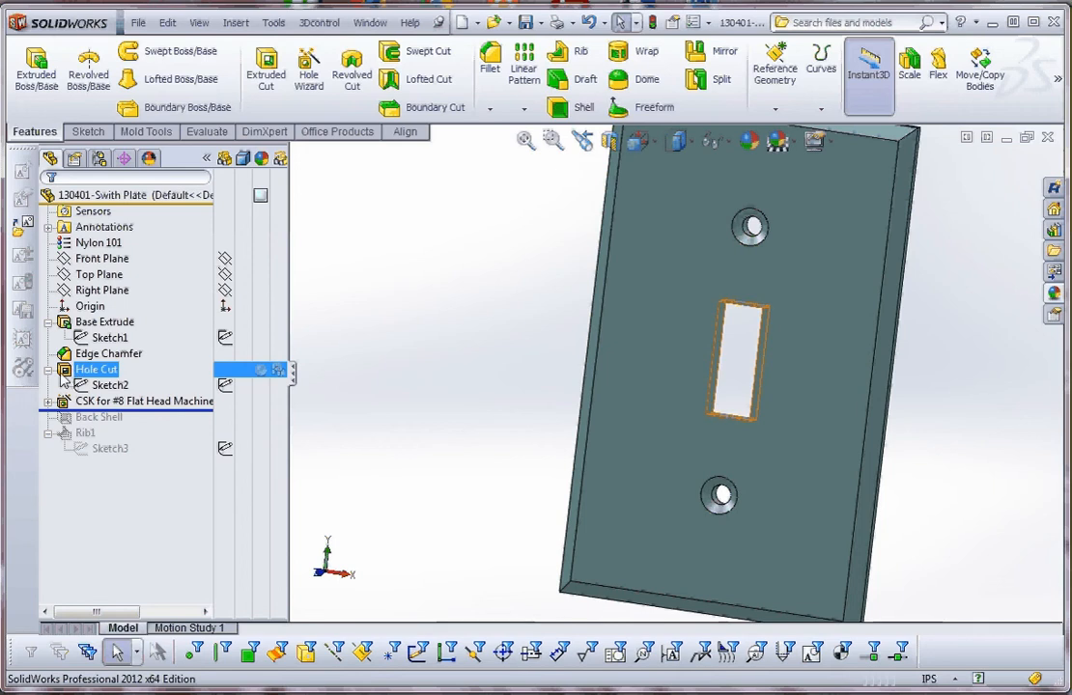
pyautogui.click(145, 402)
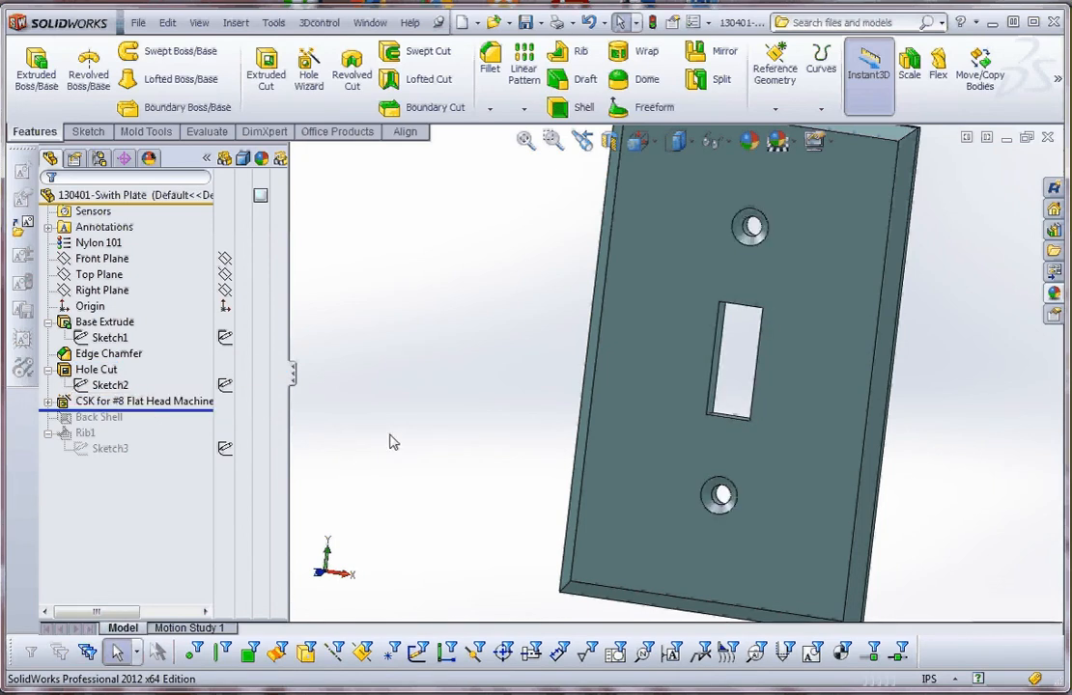
# Expand the #8 countersunk hole feature and examine the screw hole spacing in its position sketch.
pyautogui.click(48, 401)
pyautogui.click(109, 417)
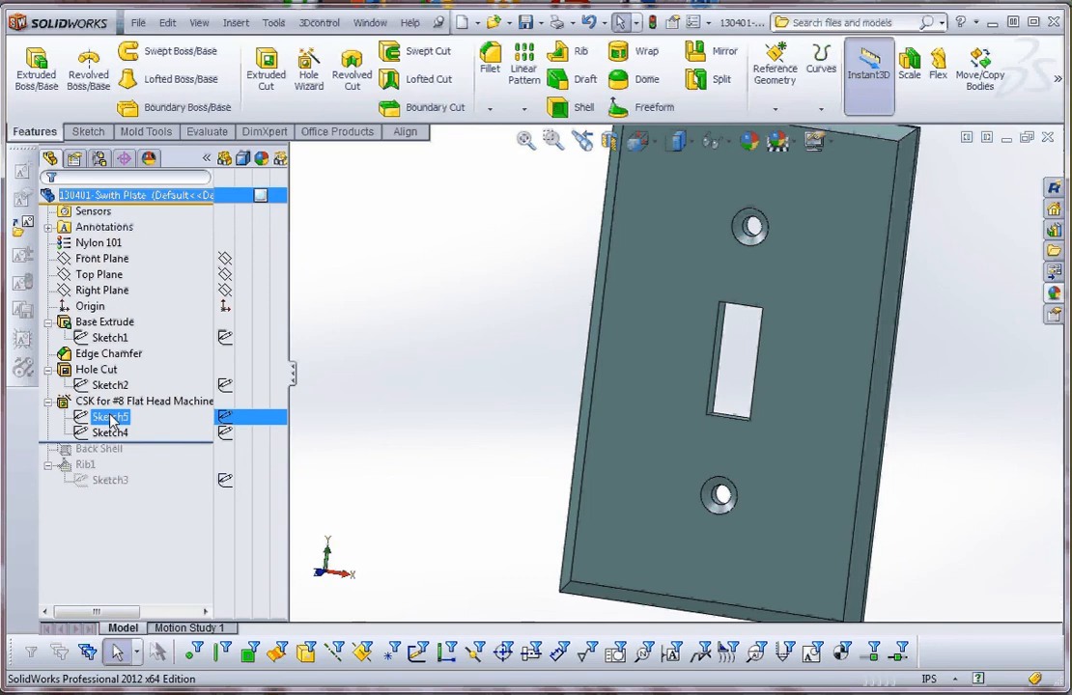
pyautogui.click(110, 416)
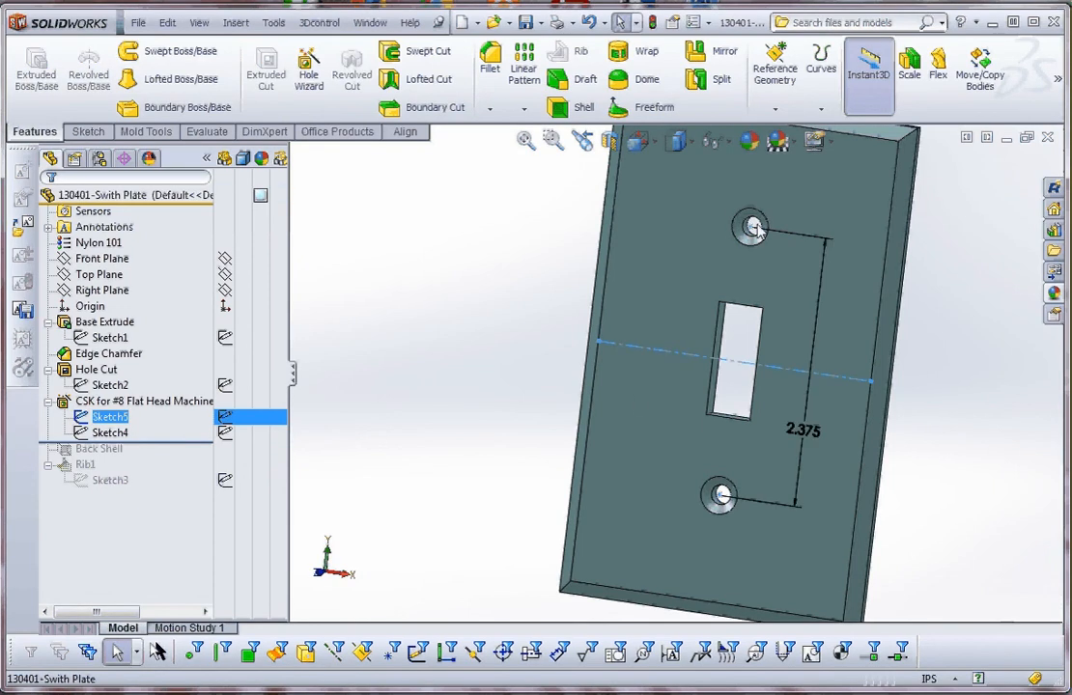
pyautogui.click(333, 314)
# Examine the countersink angle, diameters and depth in the screw hole's profile sketch, Sketch4, and exit it.
pyautogui.click(112, 432)
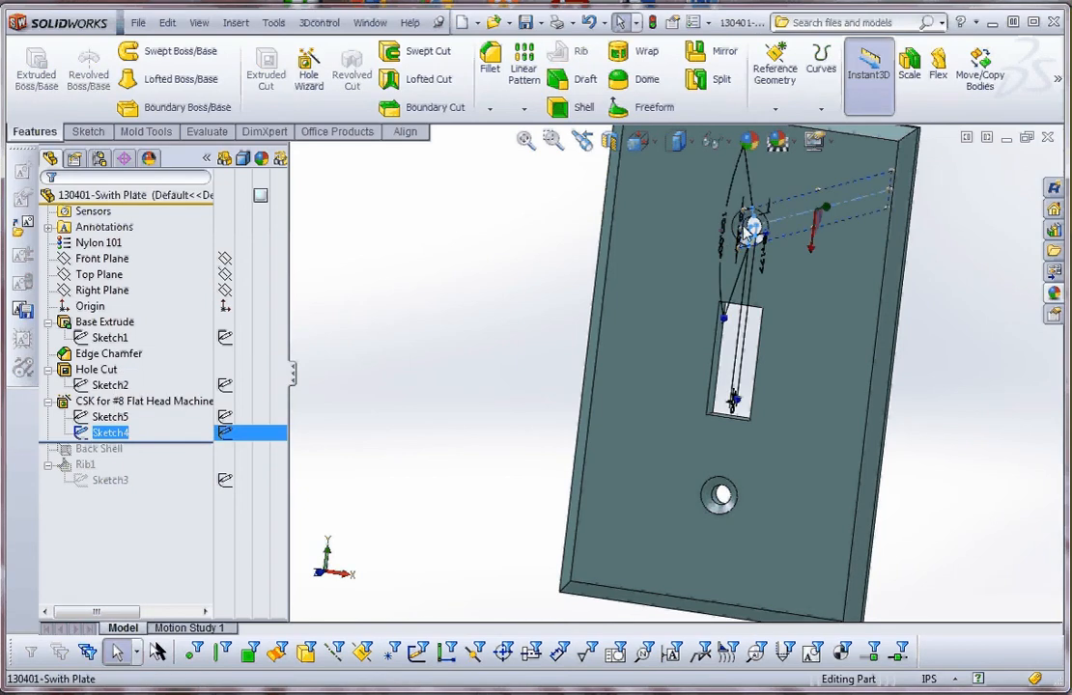
pyautogui.moveTo(679, 270)
pyautogui.mouseDown(button='middle')
pyautogui.moveTo(579, 332)
pyautogui.moveTo(560, 320)
pyautogui.mouseUp(button='middle')
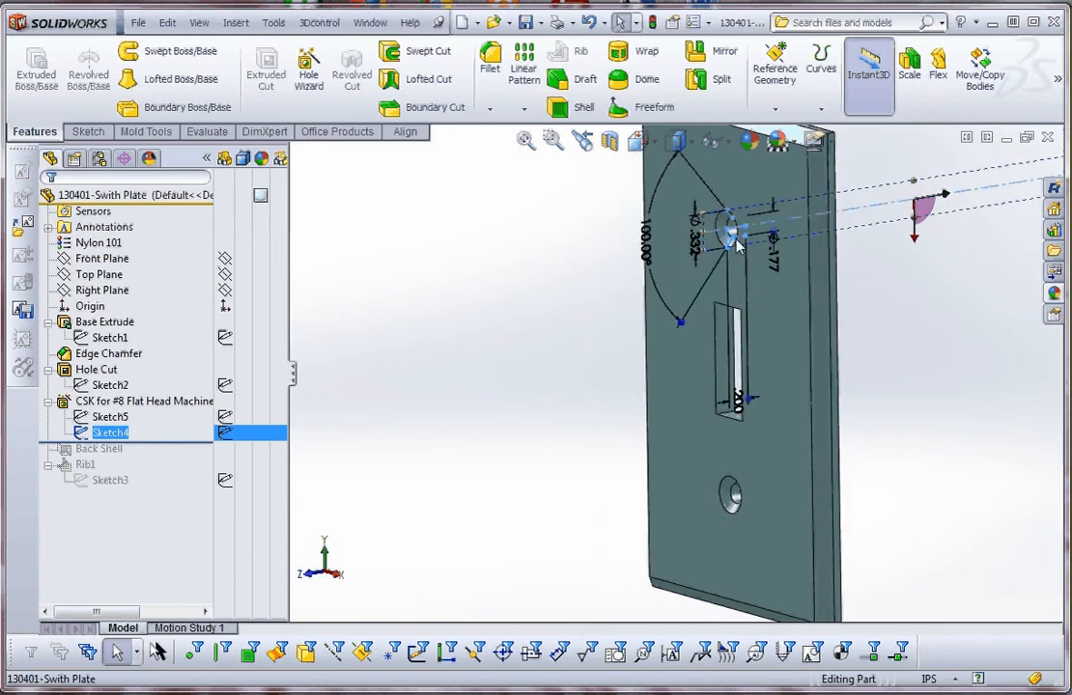
pyautogui.scroll(-2, 734, 242)
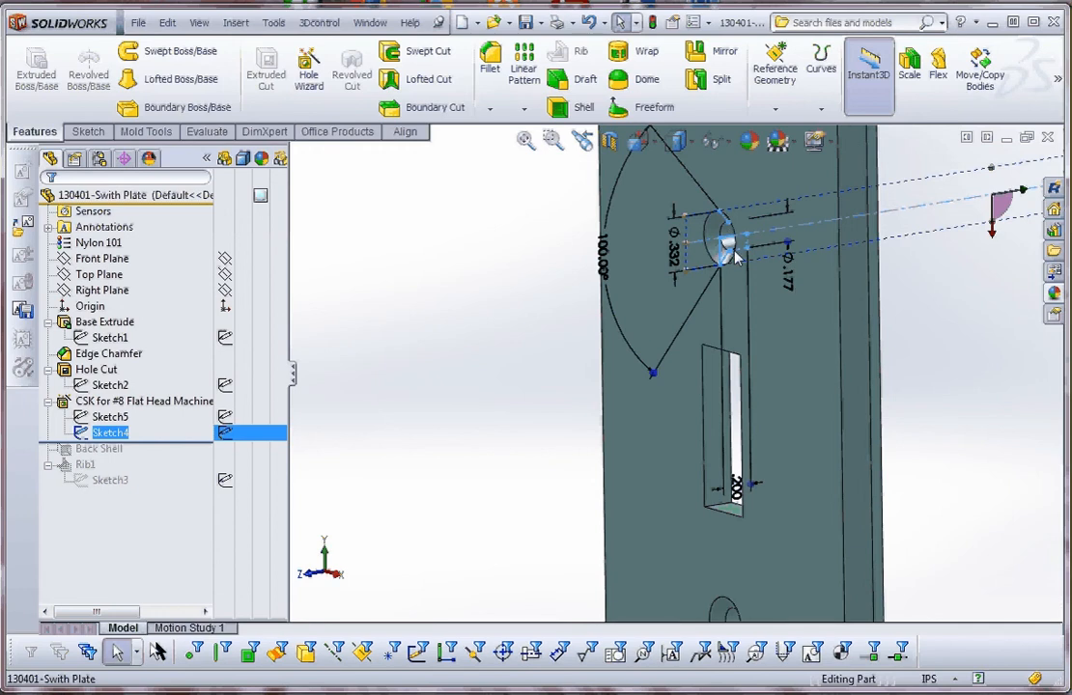
pyautogui.click(507, 343)
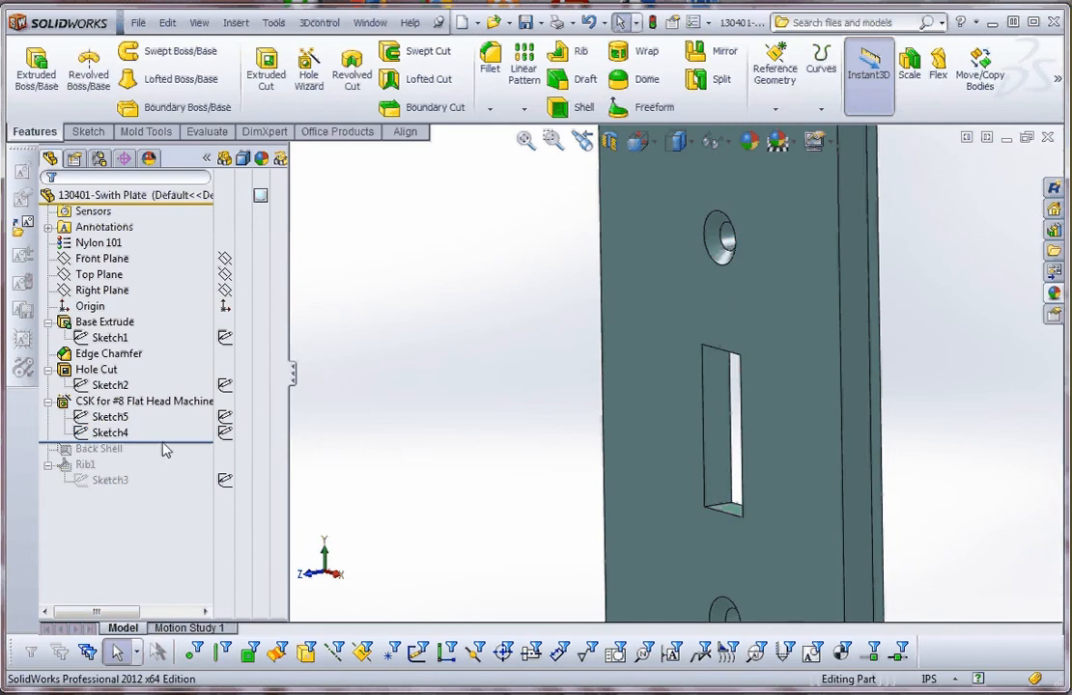
# Show the back of the plate and roll the model forward past Back Shell.
pyautogui.click(110, 417)
pyautogui.click(172, 450)
pyautogui.press('f')
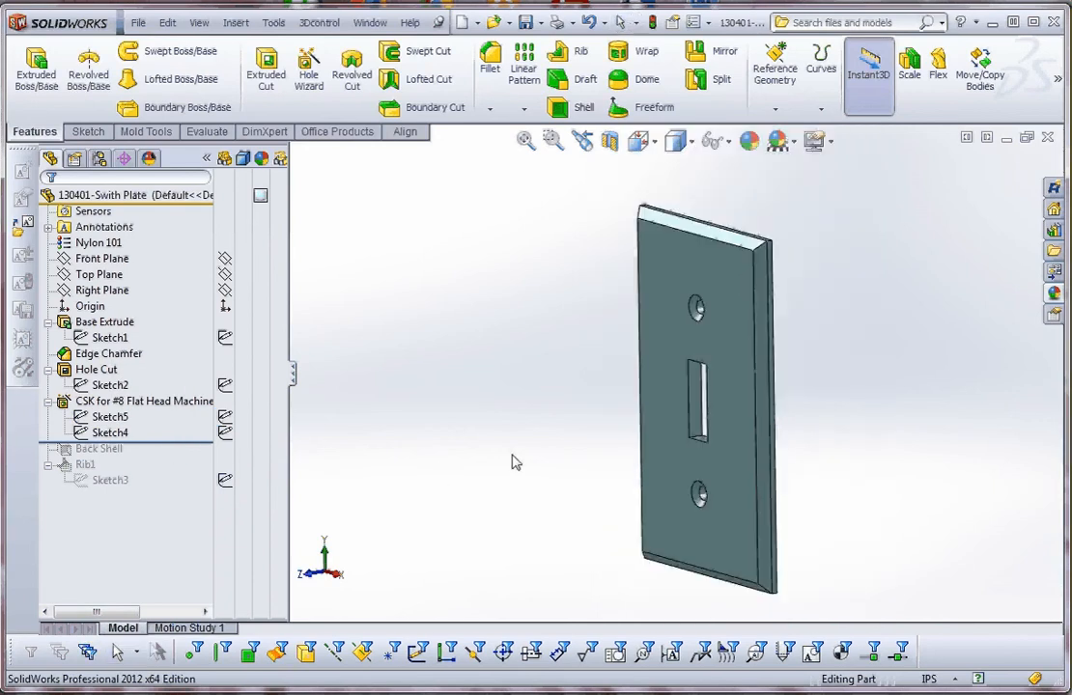
pyautogui.moveTo(511, 462)
pyautogui.mouseDown(button='middle')
pyautogui.moveTo(395, 455)
pyautogui.moveTo(429, 481)
pyautogui.moveTo(531, 471)
pyautogui.mouseUp(button='middle')
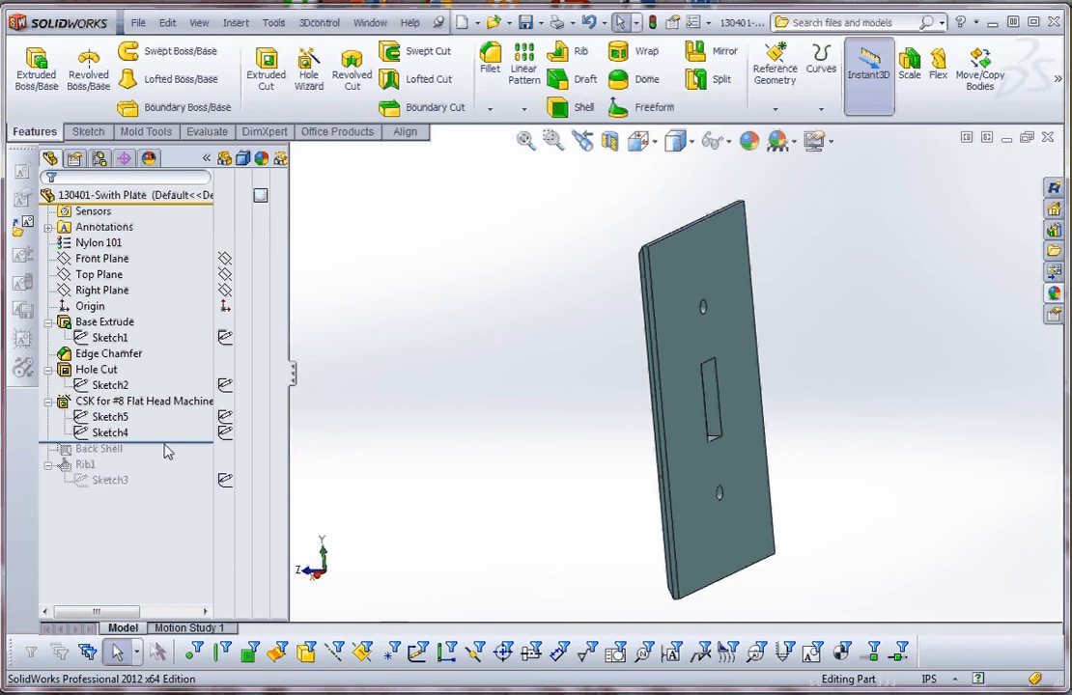
pyautogui.moveTo(164, 444); pyautogui.dragTo(163, 462)
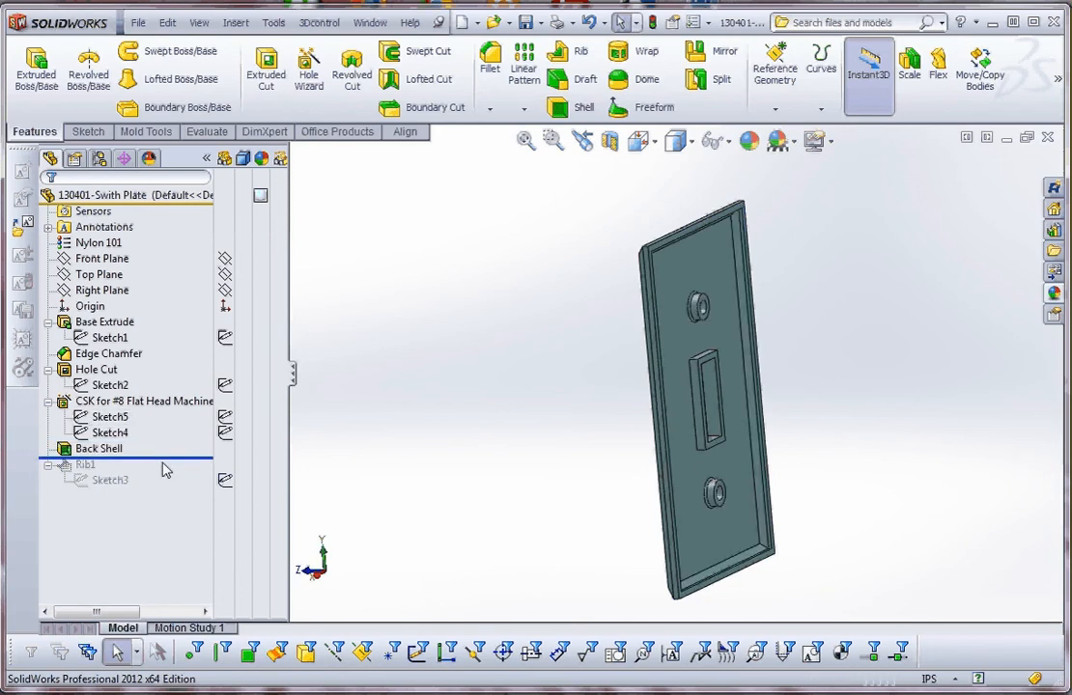
# Edit the Back Shell feature and set its wall thickness to 0.100 in.
pyautogui.rightClick(87, 449)
pyautogui.click(90, 401)
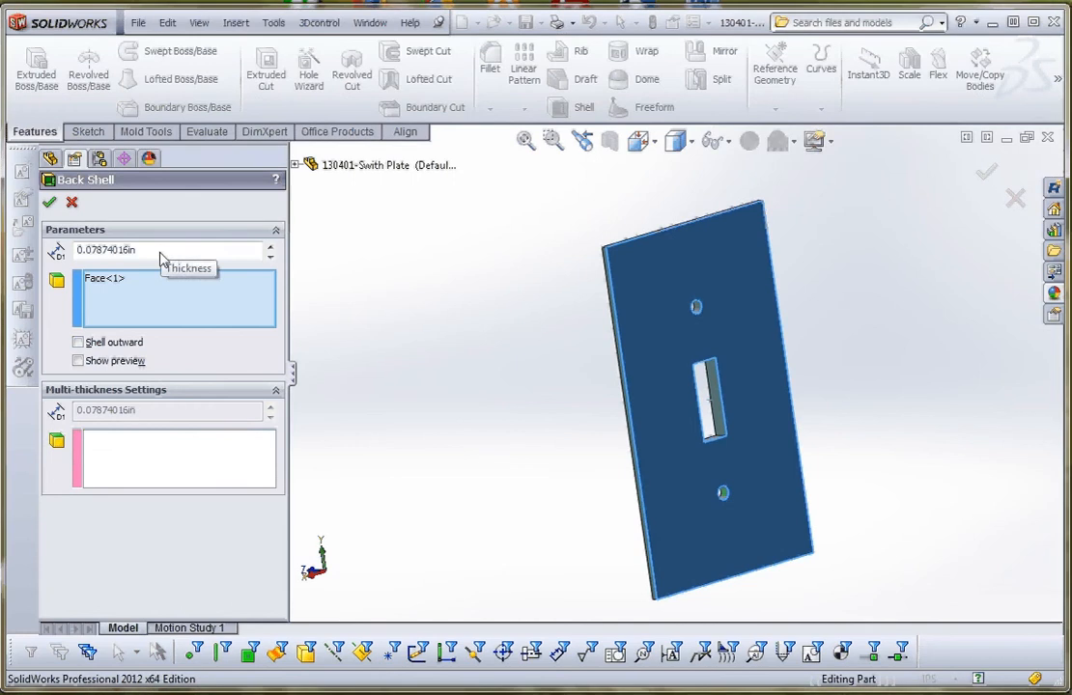
pyautogui.moveTo(157, 252); pyautogui.dragTo(48, 262)
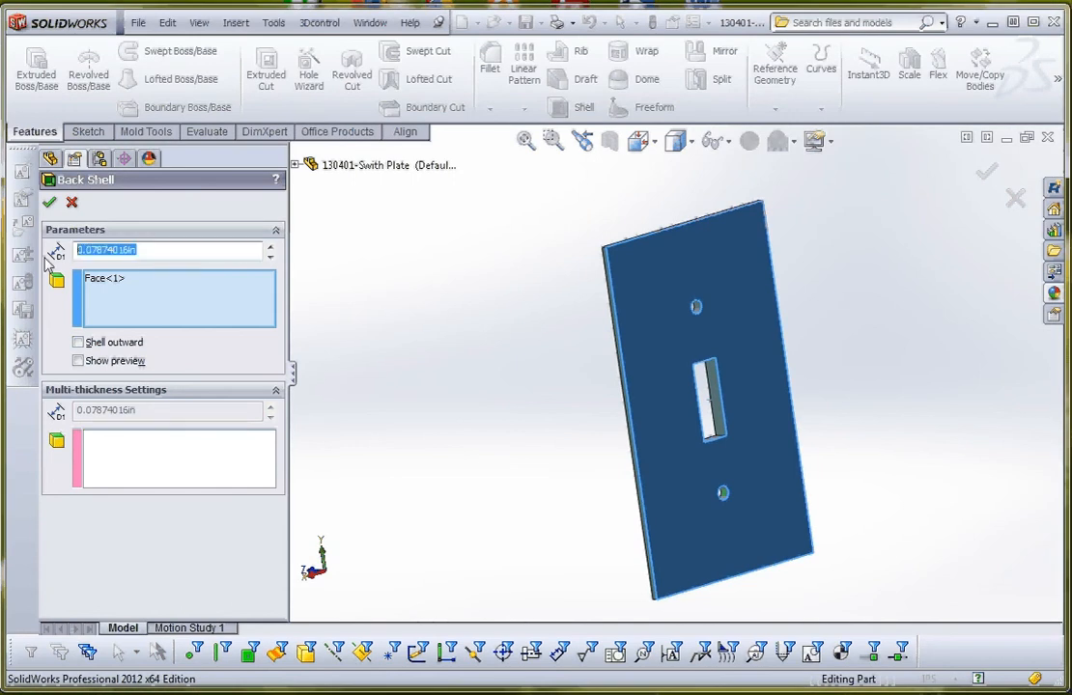
pyautogui.write('0.100in')
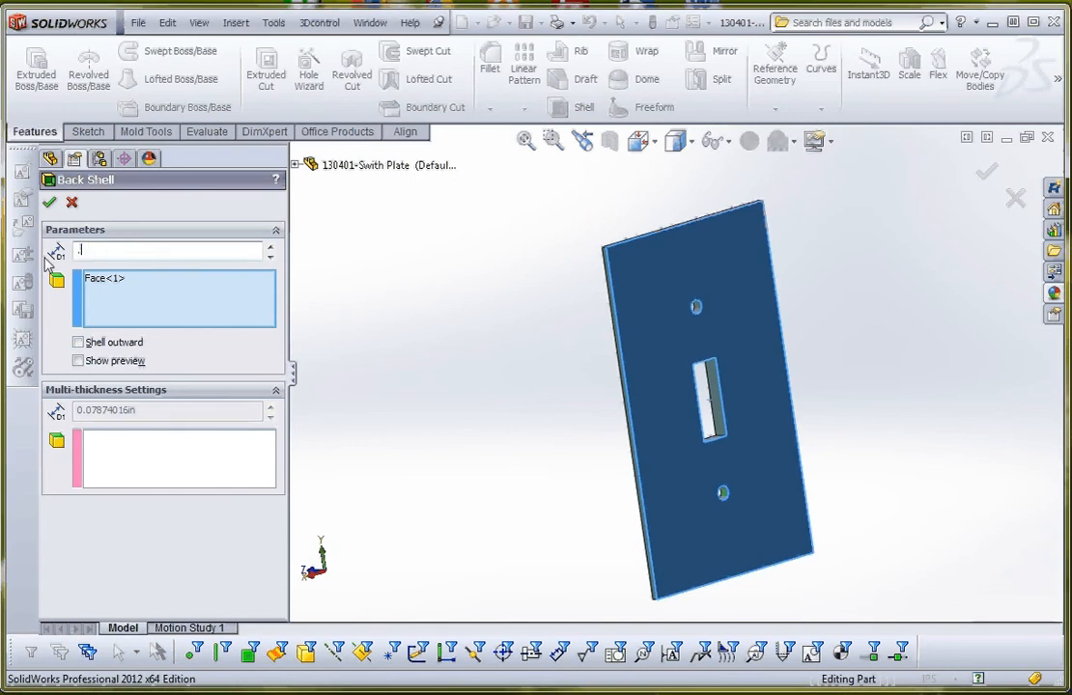
pyautogui.click(49, 202)
pyautogui.moveTo(444, 300)
pyautogui.mouseDown(button='middle')
pyautogui.moveTo(452, 281)
pyautogui.moveTo(435, 296)
pyautogui.mouseUp(button='middle')
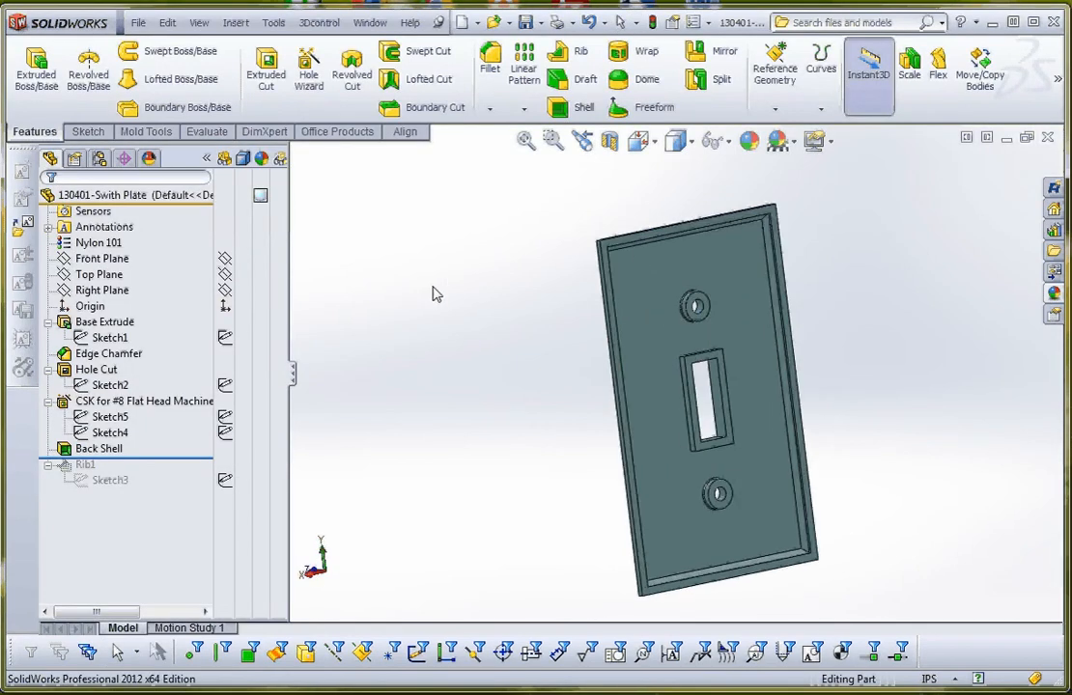
# Reopen the Back Shell feature and set its wall thickness to 0.05 in.
pyautogui.rightClick(106, 449)
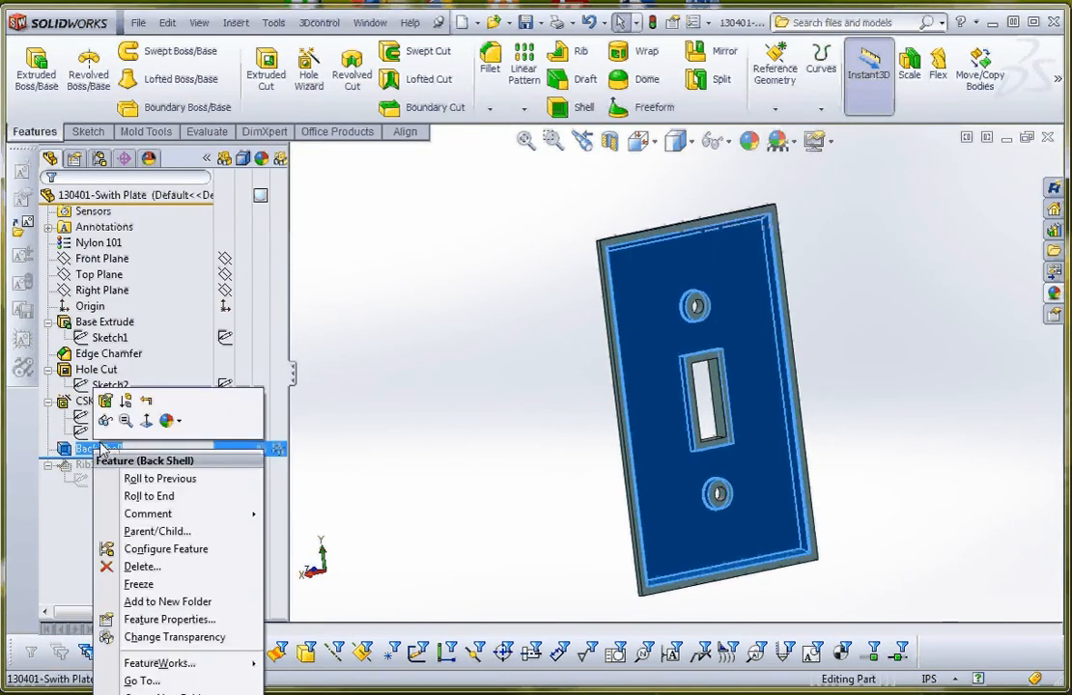
pyautogui.click(103, 401)
pyautogui.moveTo(137, 252); pyautogui.dragTo(34, 252)
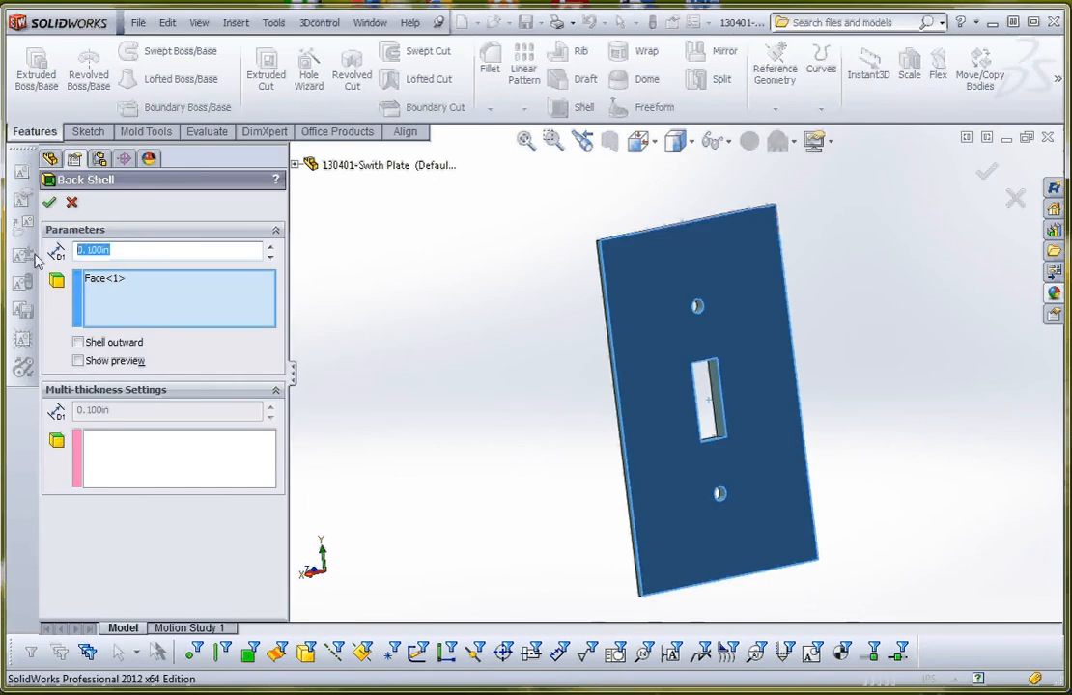
pyautogui.write('.05')
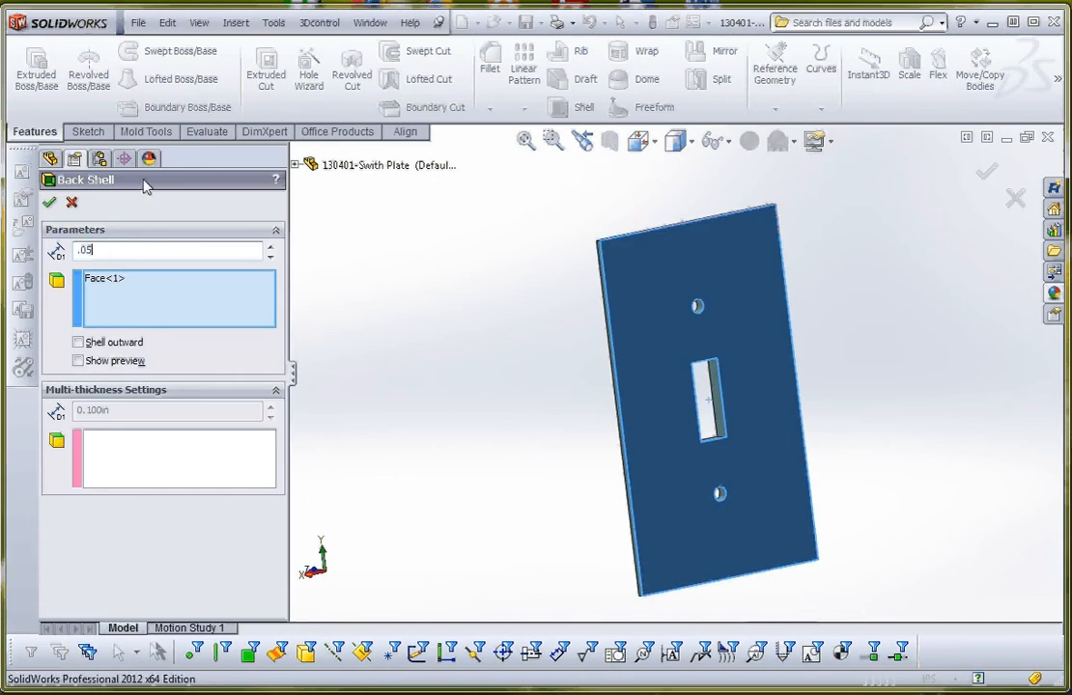
pyautogui.click(51, 204)
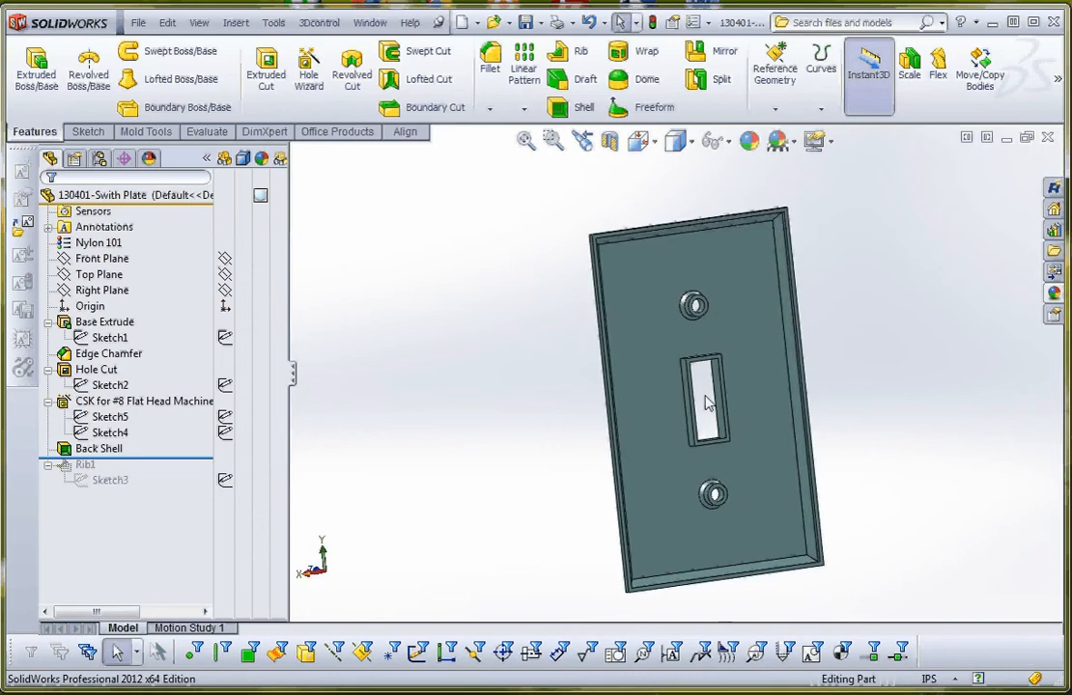
# Look over the shelled back of the plate and roll the model forward past Rib1 to the end of the history.
pyautogui.scroll(-4, 715, 397)
pyautogui.scroll(3, 714, 398)
pyautogui.scroll(2, 691, 398)
pyautogui.scroll(-3, 696, 400)
pyautogui.moveTo(697, 400); pyautogui.dragTo(726, 404, button='middle')
pyautogui.scroll(3, 701, 390)
pyautogui.scroll(-2, 698, 387)
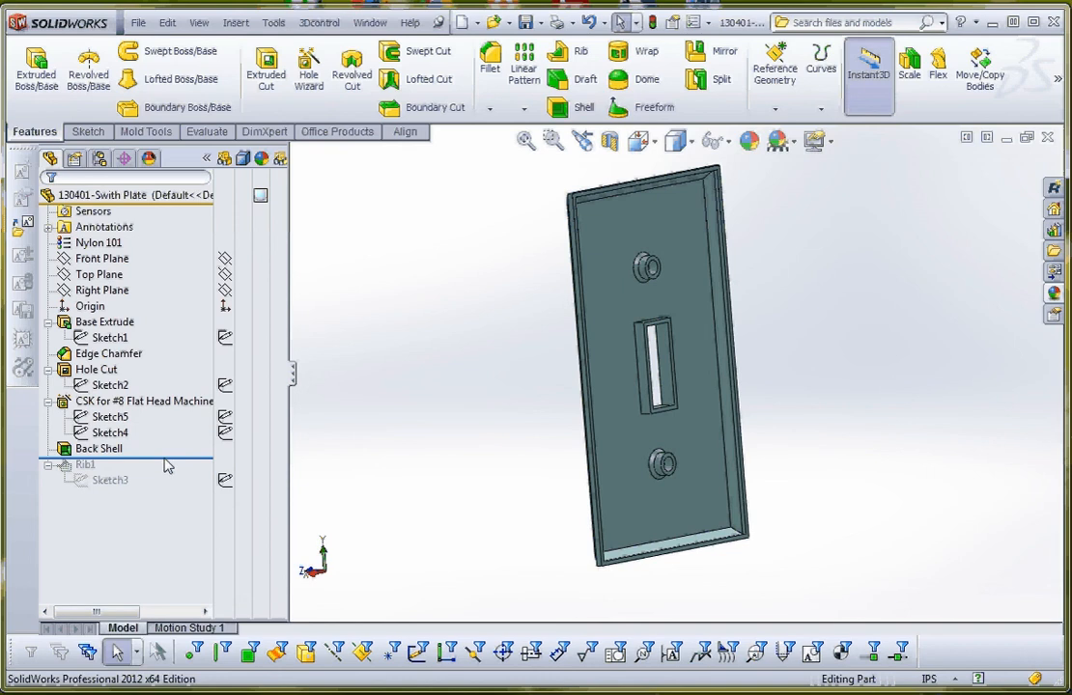
pyautogui.moveTo(164, 463); pyautogui.dragTo(196, 492)
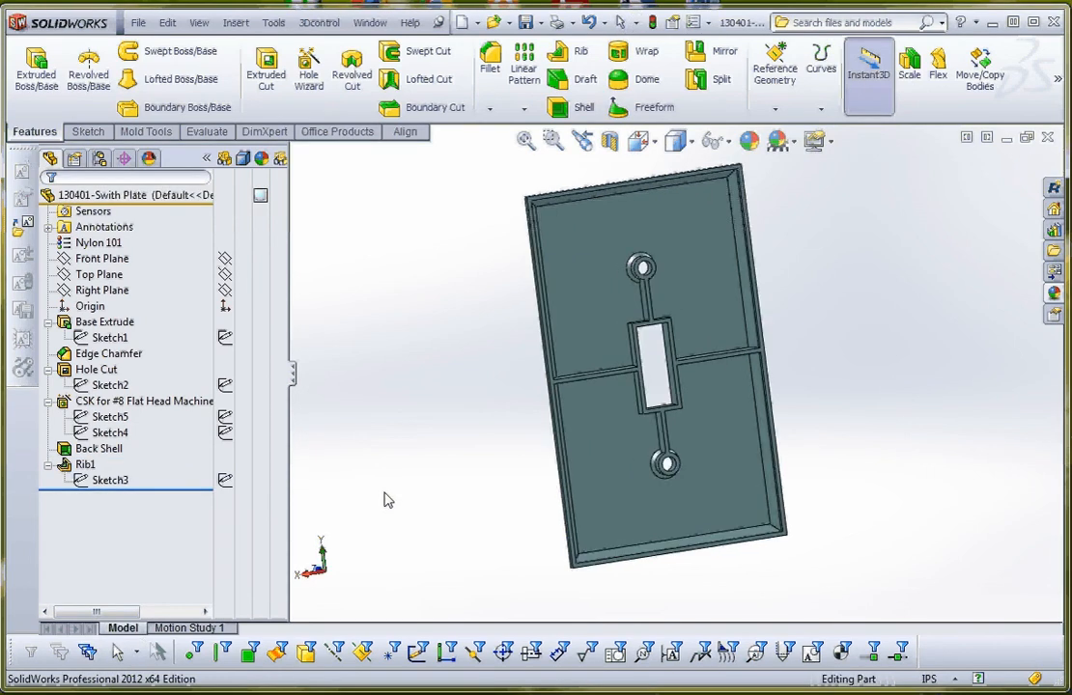
# Examine how the ribs connect the screw bosses, switch opening and plate walls, and inspect the finished plate from back and front.
pyautogui.scroll(3, 679, 355)
pyautogui.scroll(-9, 677, 351)
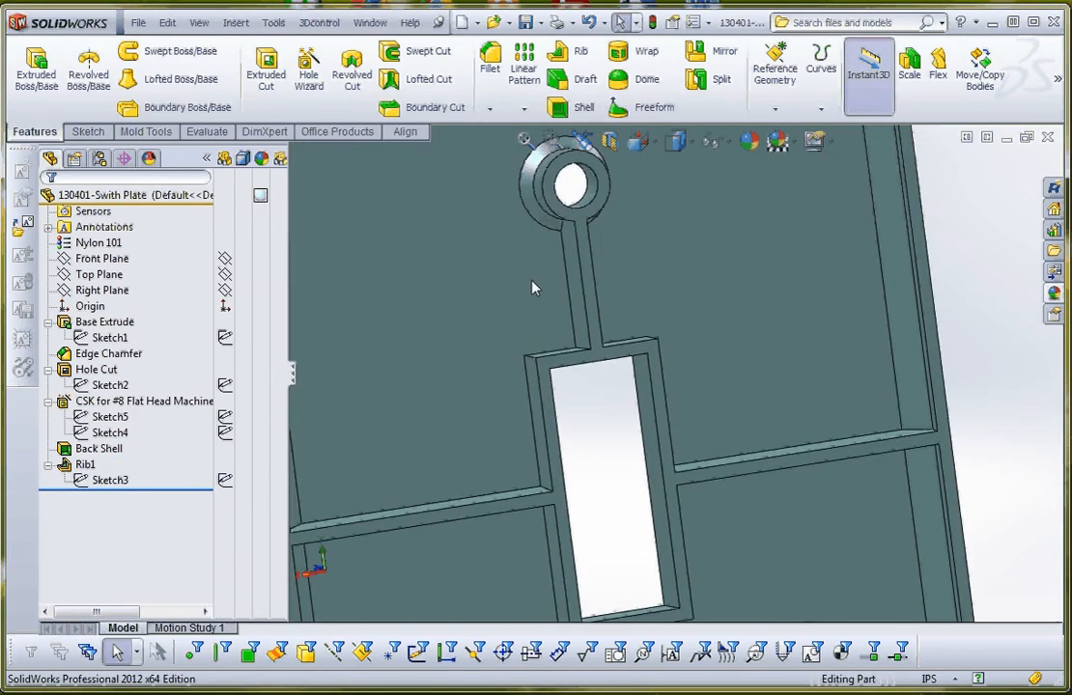
pyautogui.scroll(3, 585, 394)
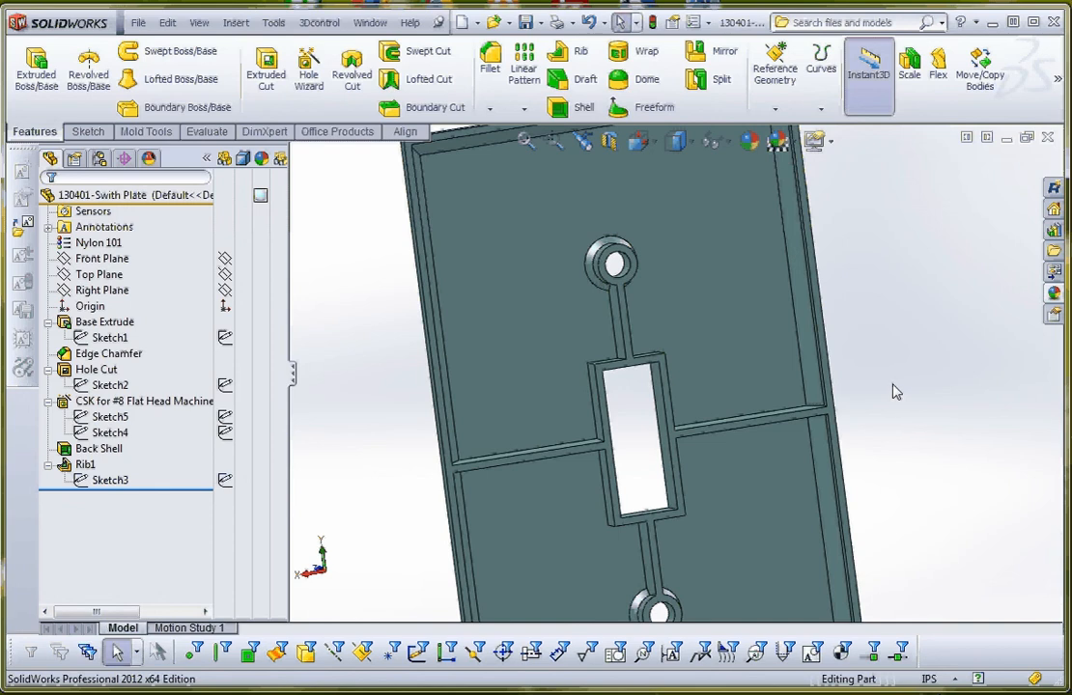
pyautogui.scroll(3, 850, 413)
pyautogui.scroll(-3, 708, 405)
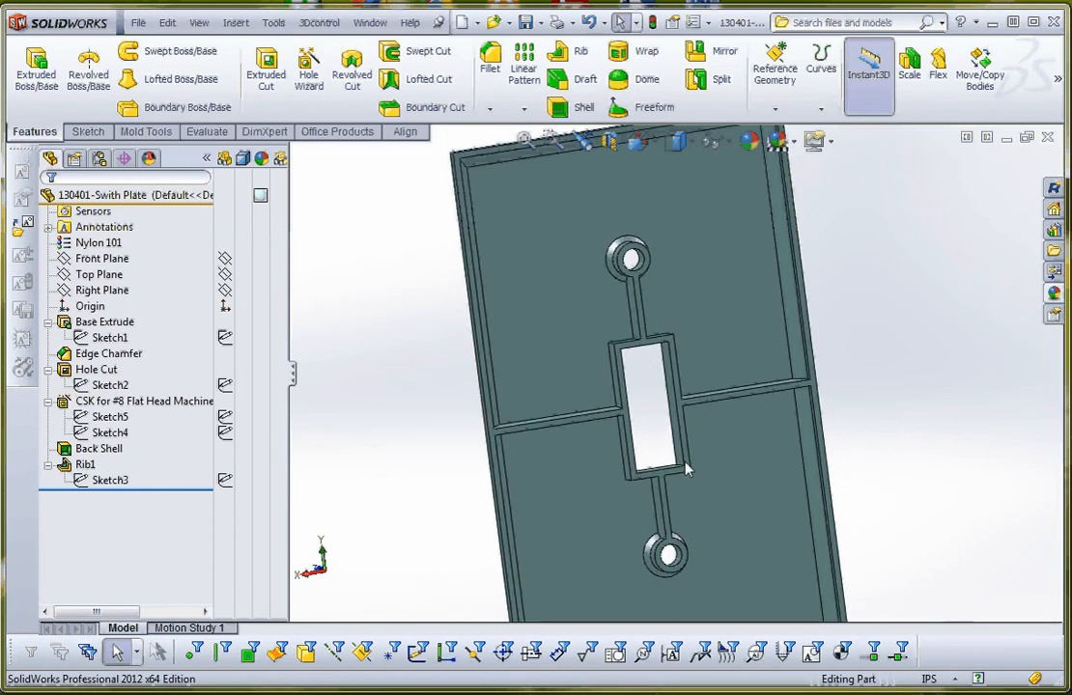
pyautogui.scroll(3, 821, 443)
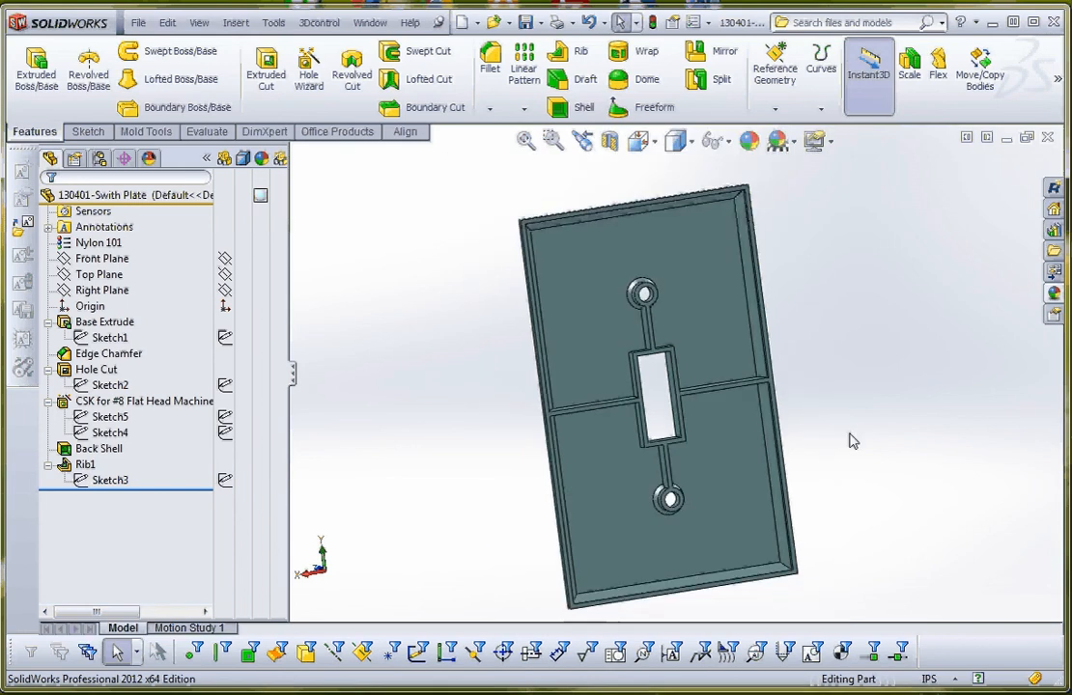
pyautogui.moveTo(849, 438); pyautogui.dragTo(897, 433, button='middle')
pyautogui.scroll(1, 888, 416)
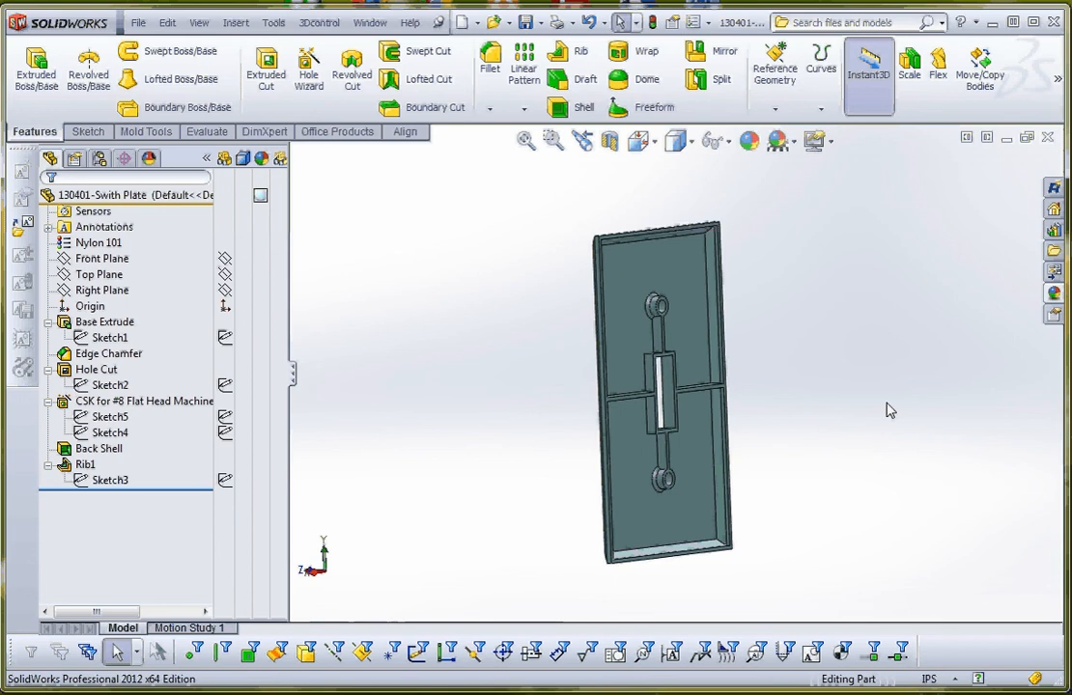
pyautogui.moveTo(828, 390); pyautogui.dragTo(769, 426, button='middle')
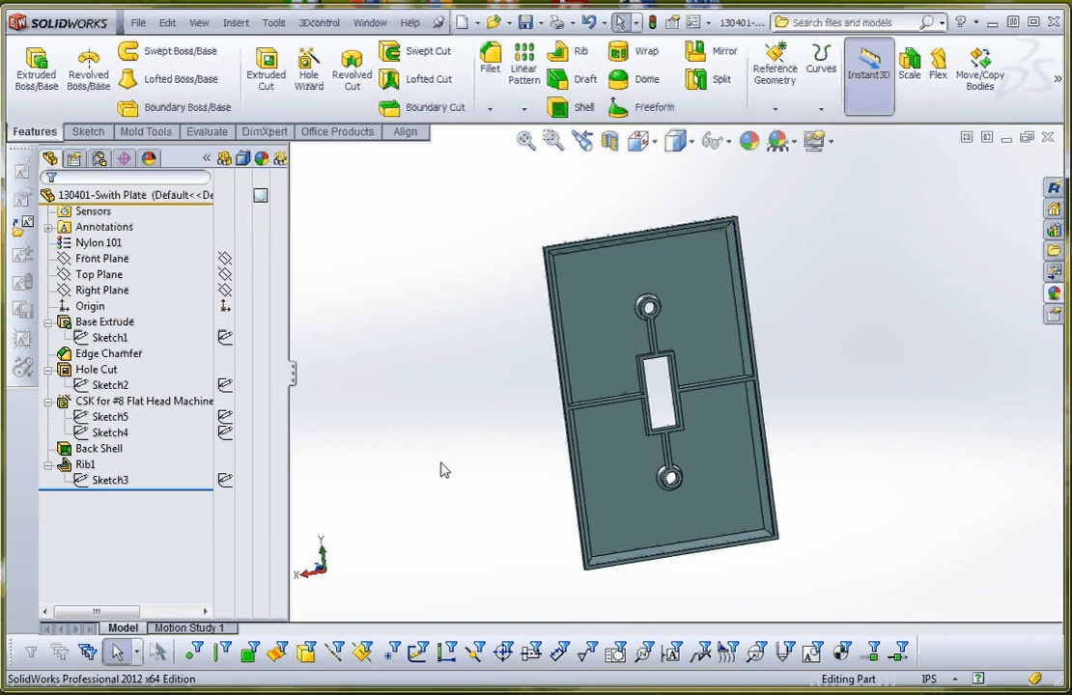
pyautogui.moveTo(479, 474); pyautogui.dragTo(598, 430, button='middle')
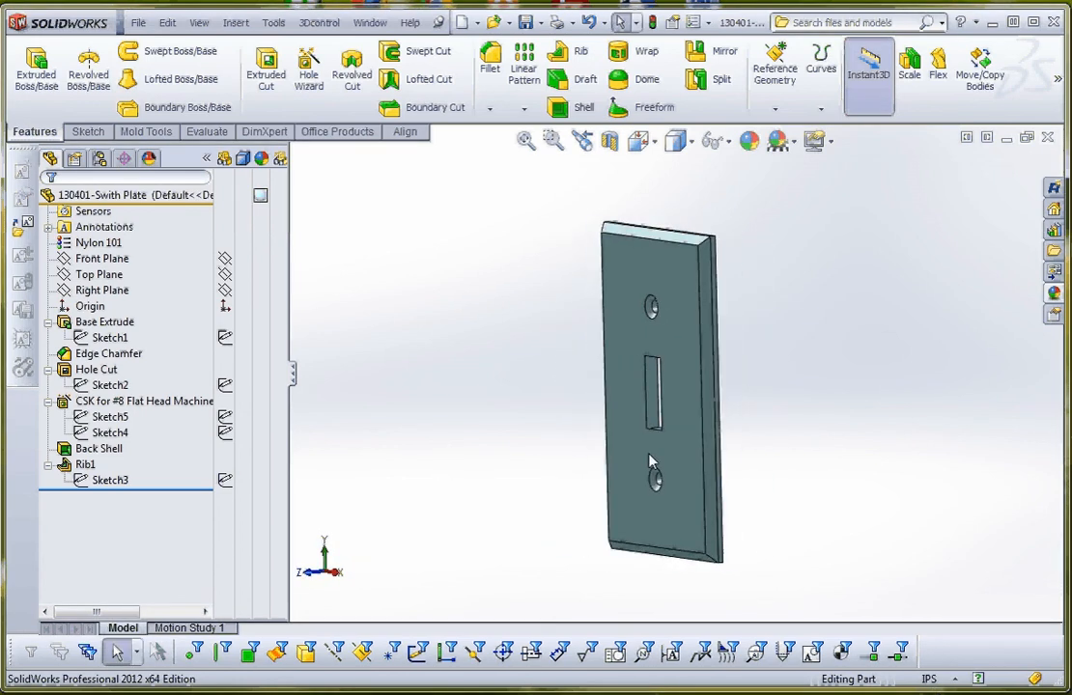